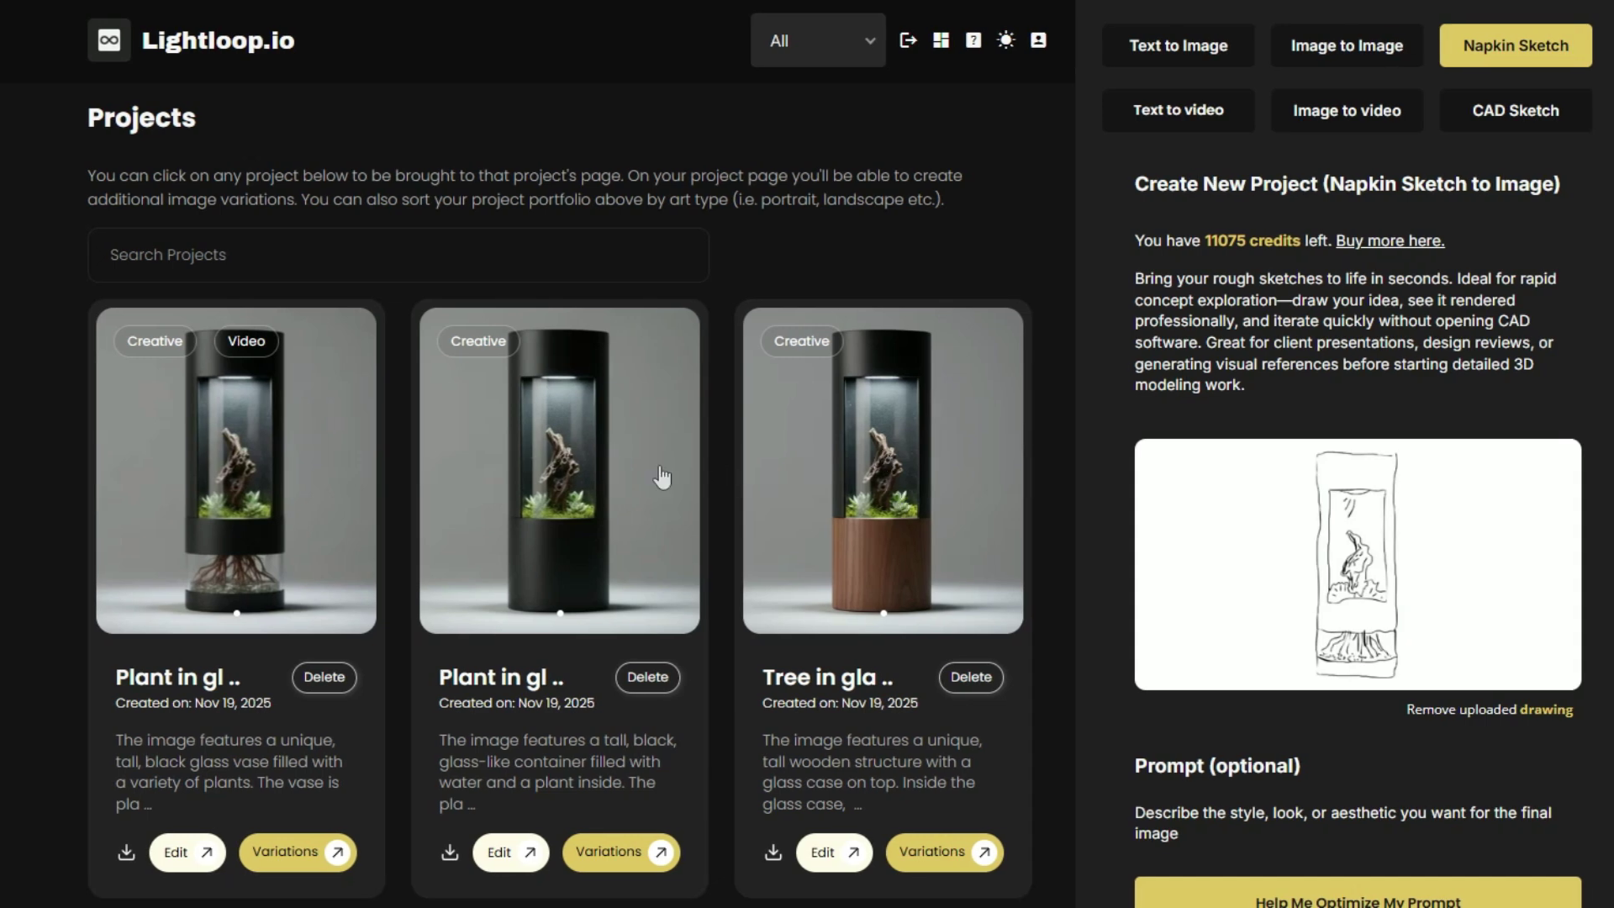
# Step: Scroll the gallery and review, then close, the details of both Plant in glass projects
pyautogui.scroll(-6, 662, 478)
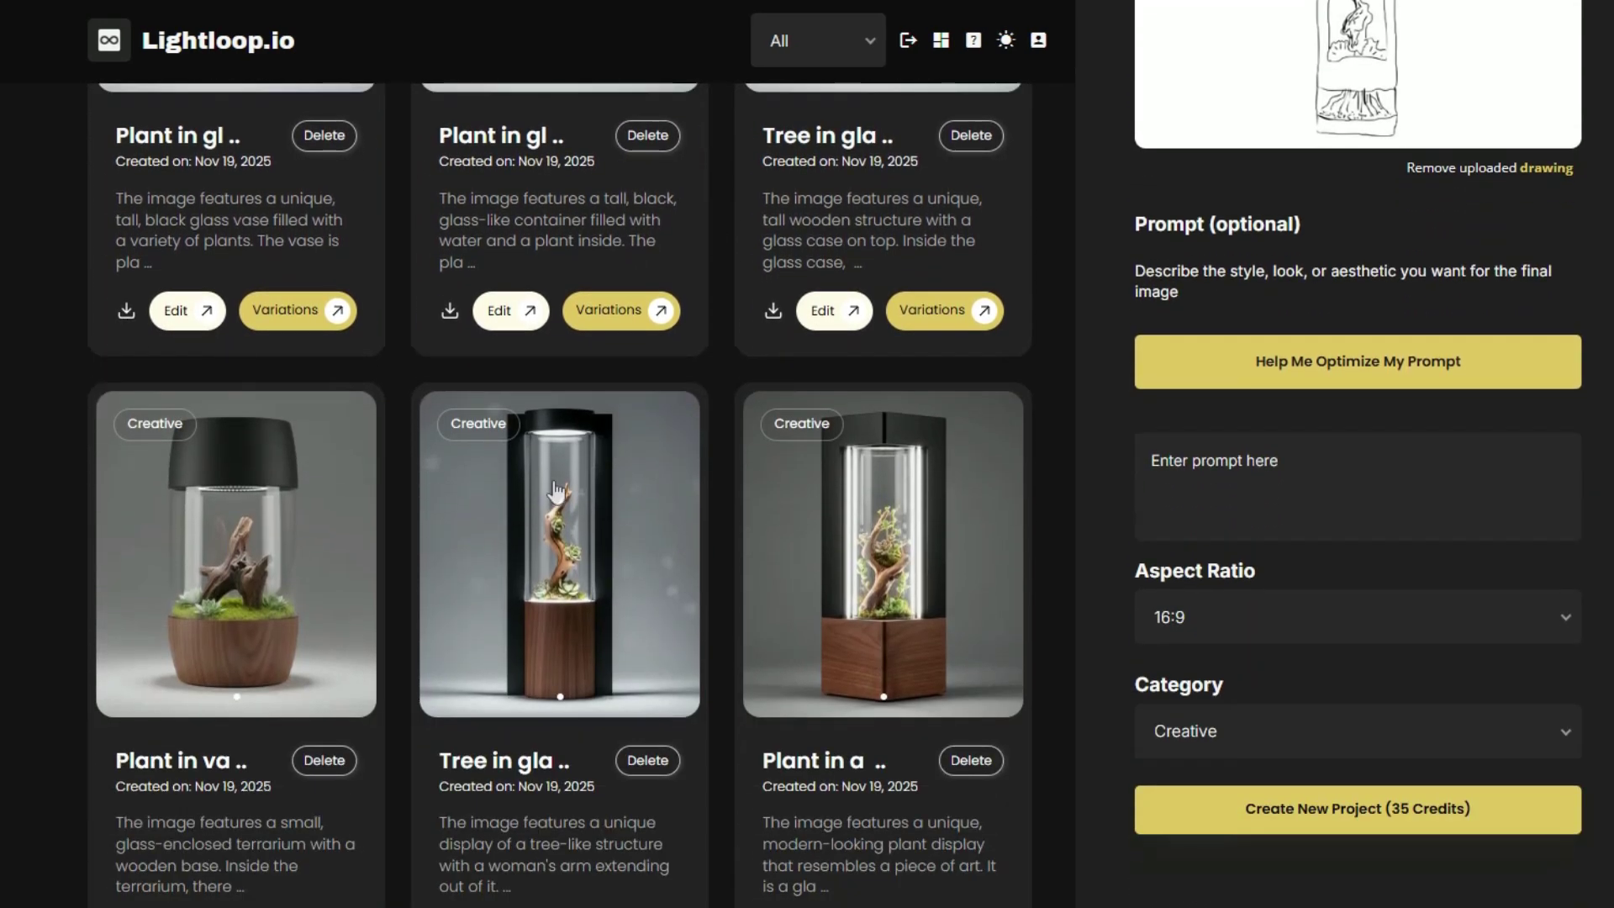
pyautogui.scroll(-5, 555, 490)
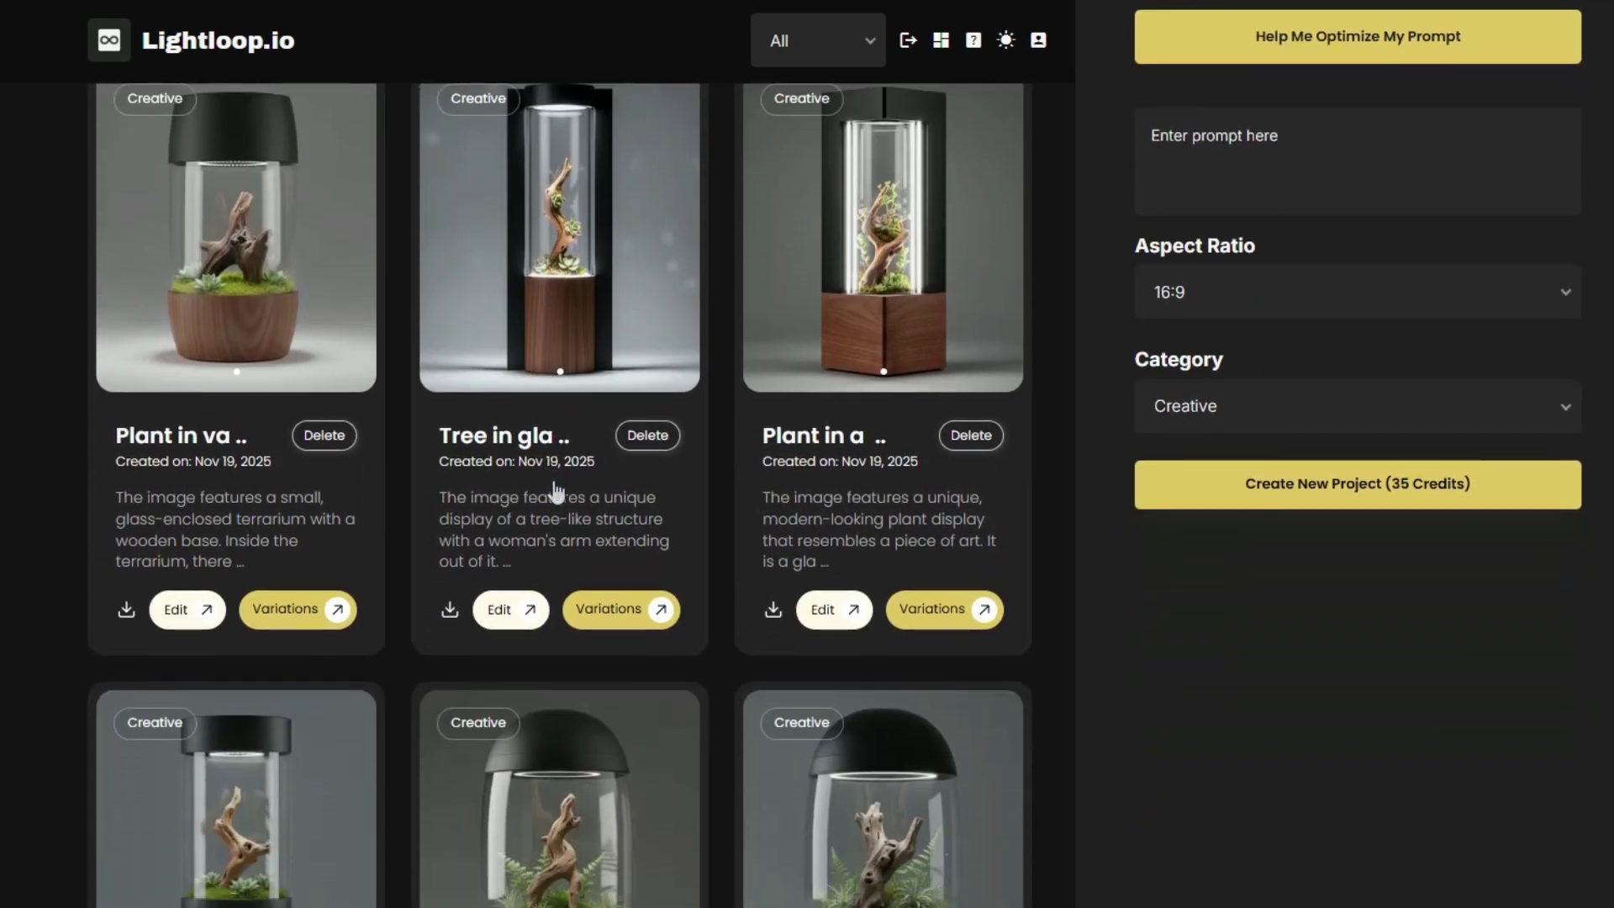
pyautogui.scroll(-4, 555, 490)
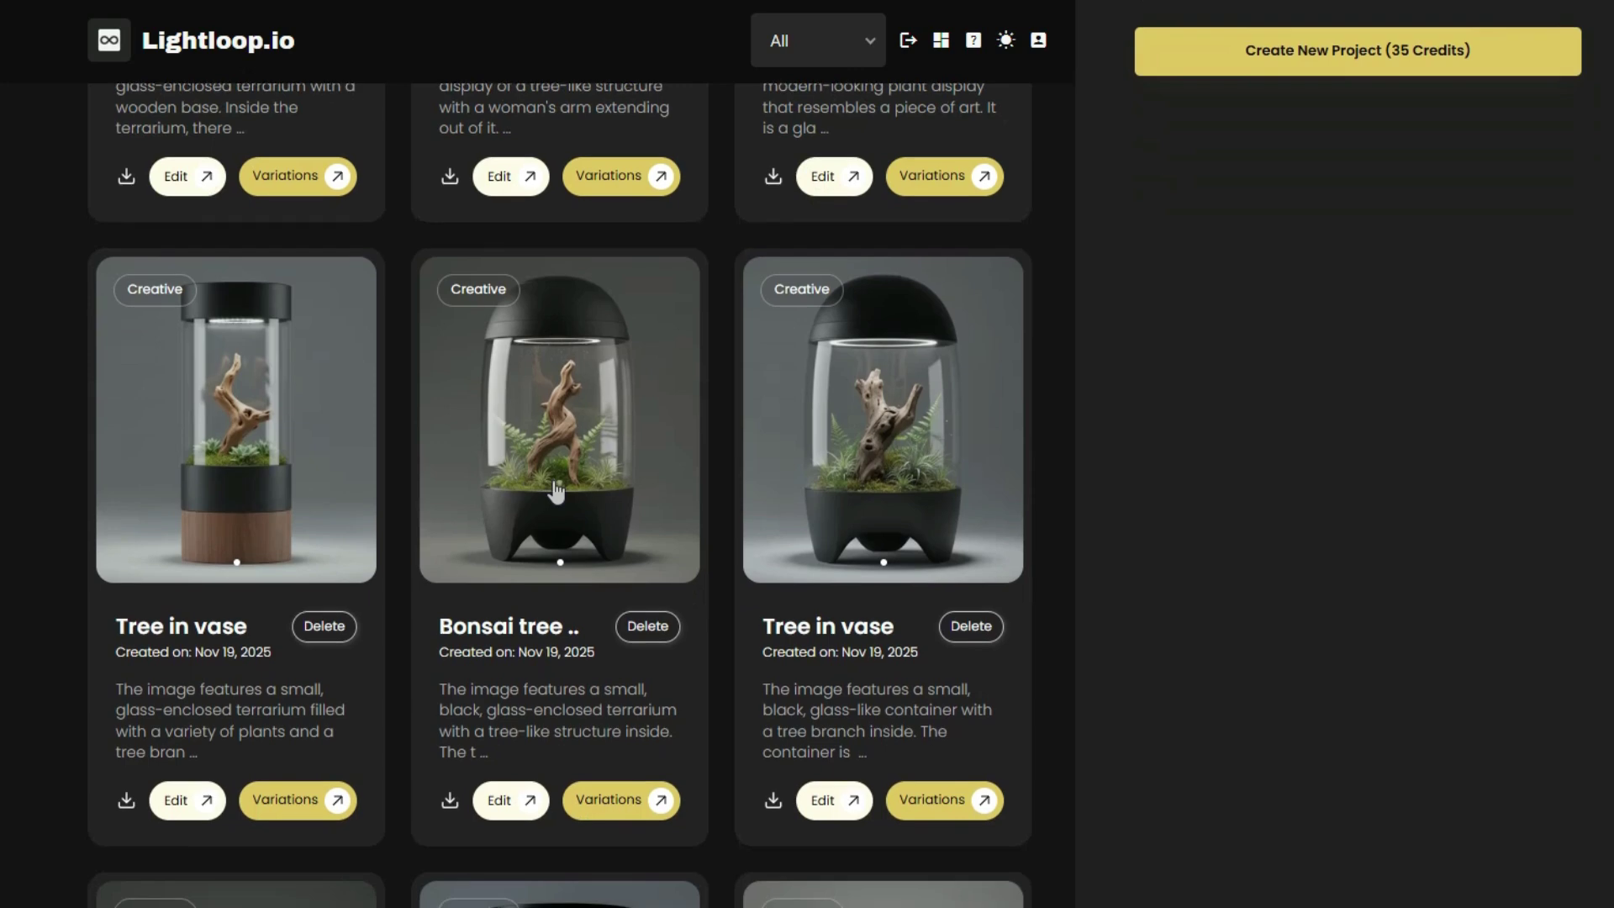
pyautogui.scroll(-1, 557, 492)
pyautogui.scroll(-2, 556, 491)
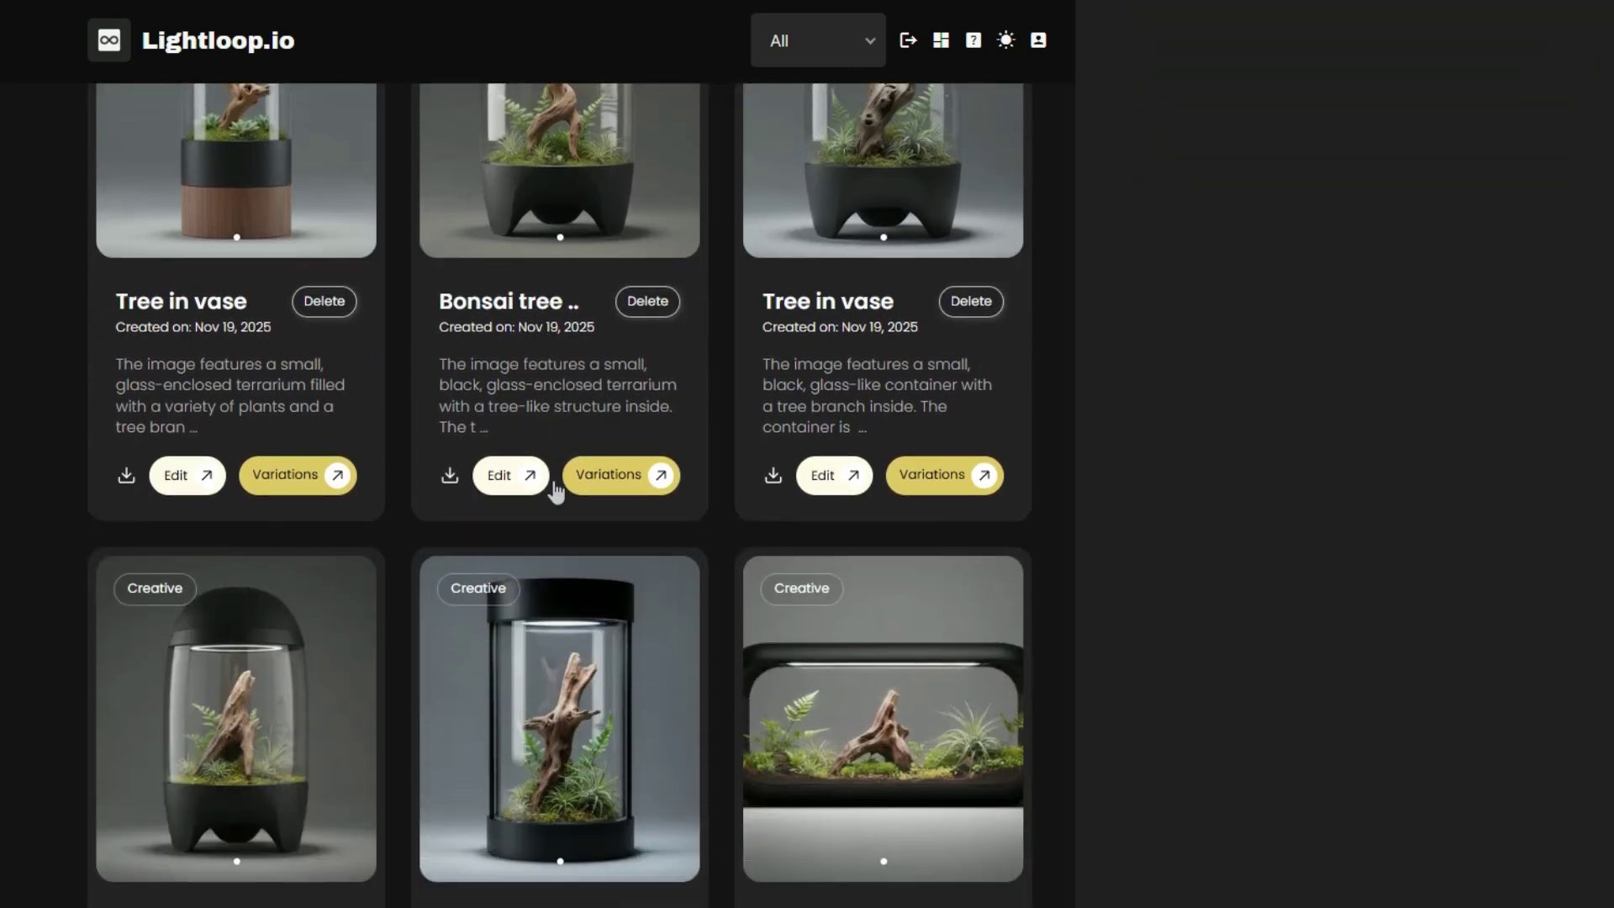
pyautogui.scroll(-2, 555, 490)
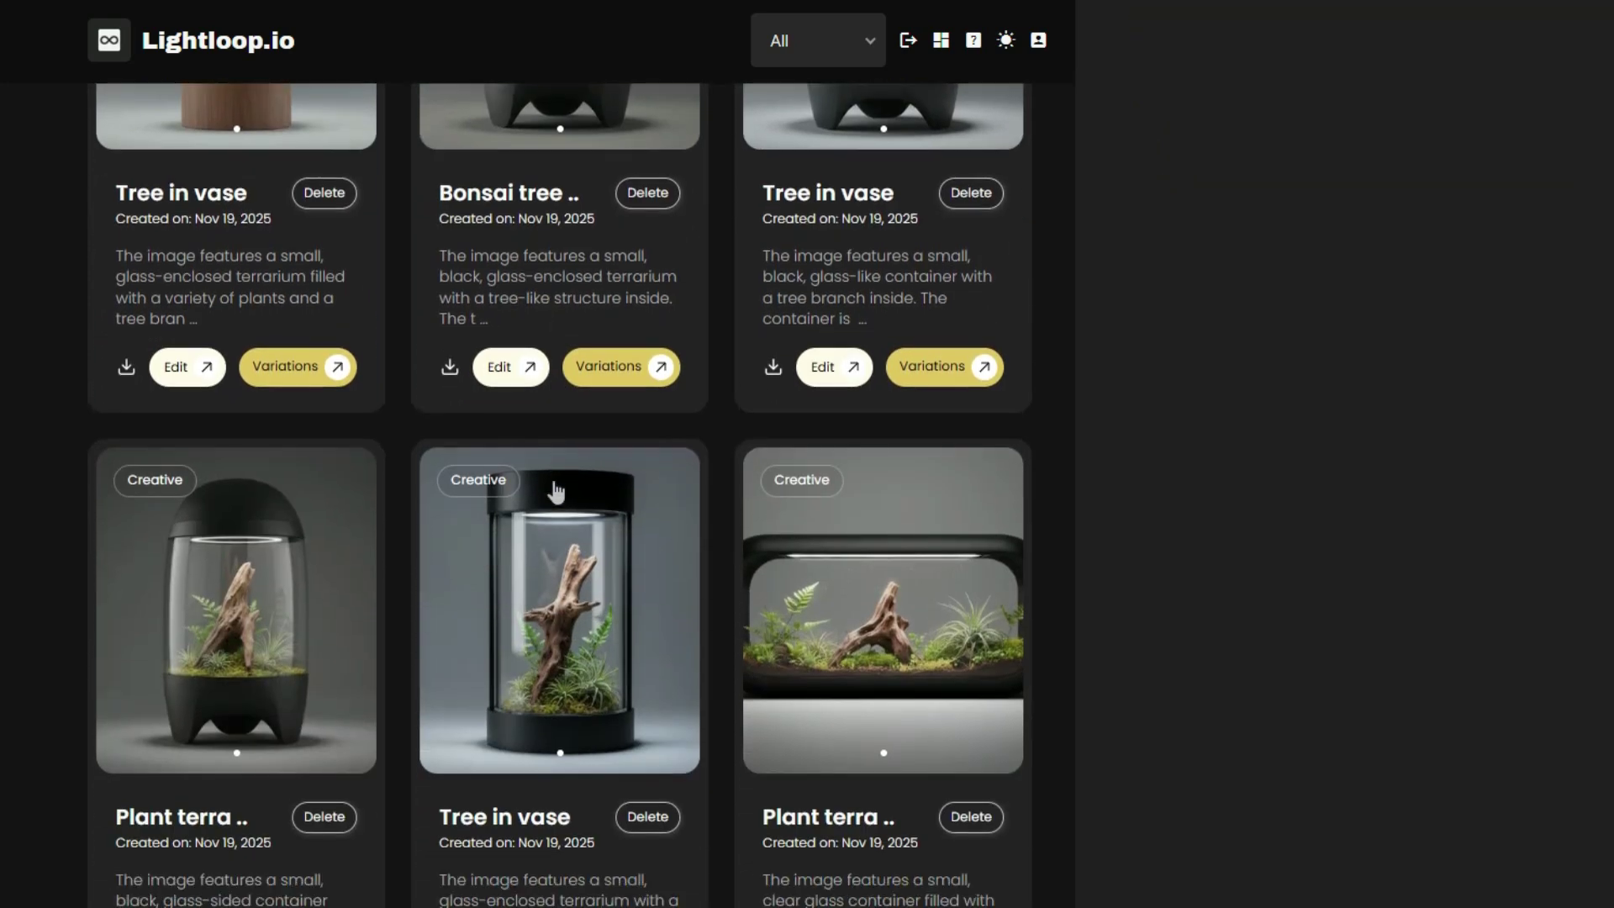
pyautogui.scroll(10, 557, 490)
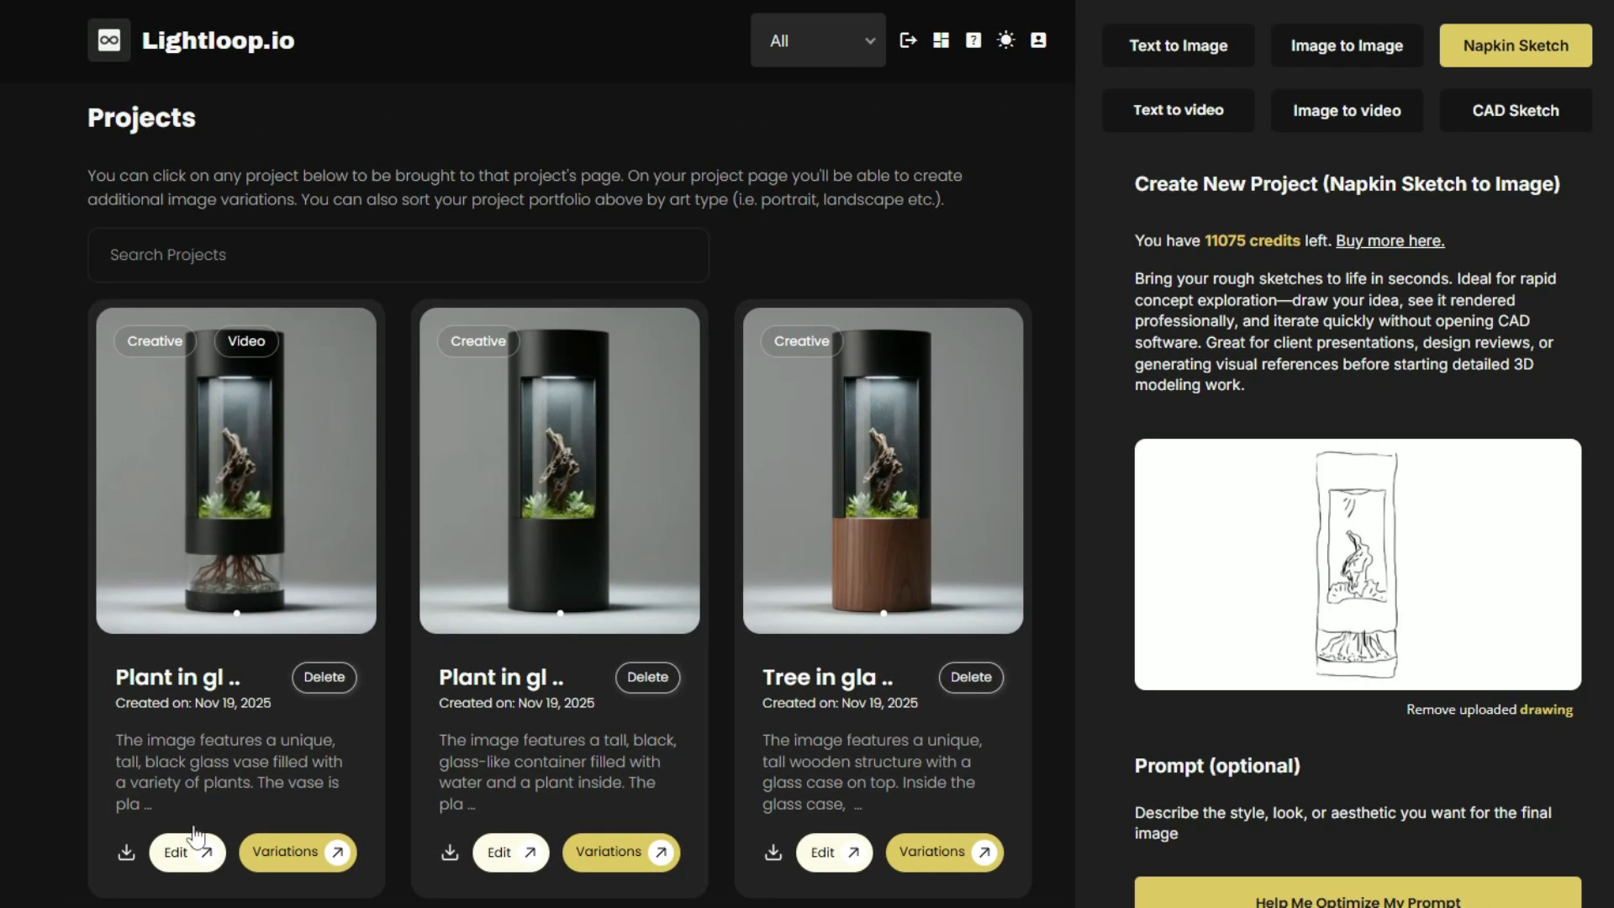
pyautogui.click(182, 852)
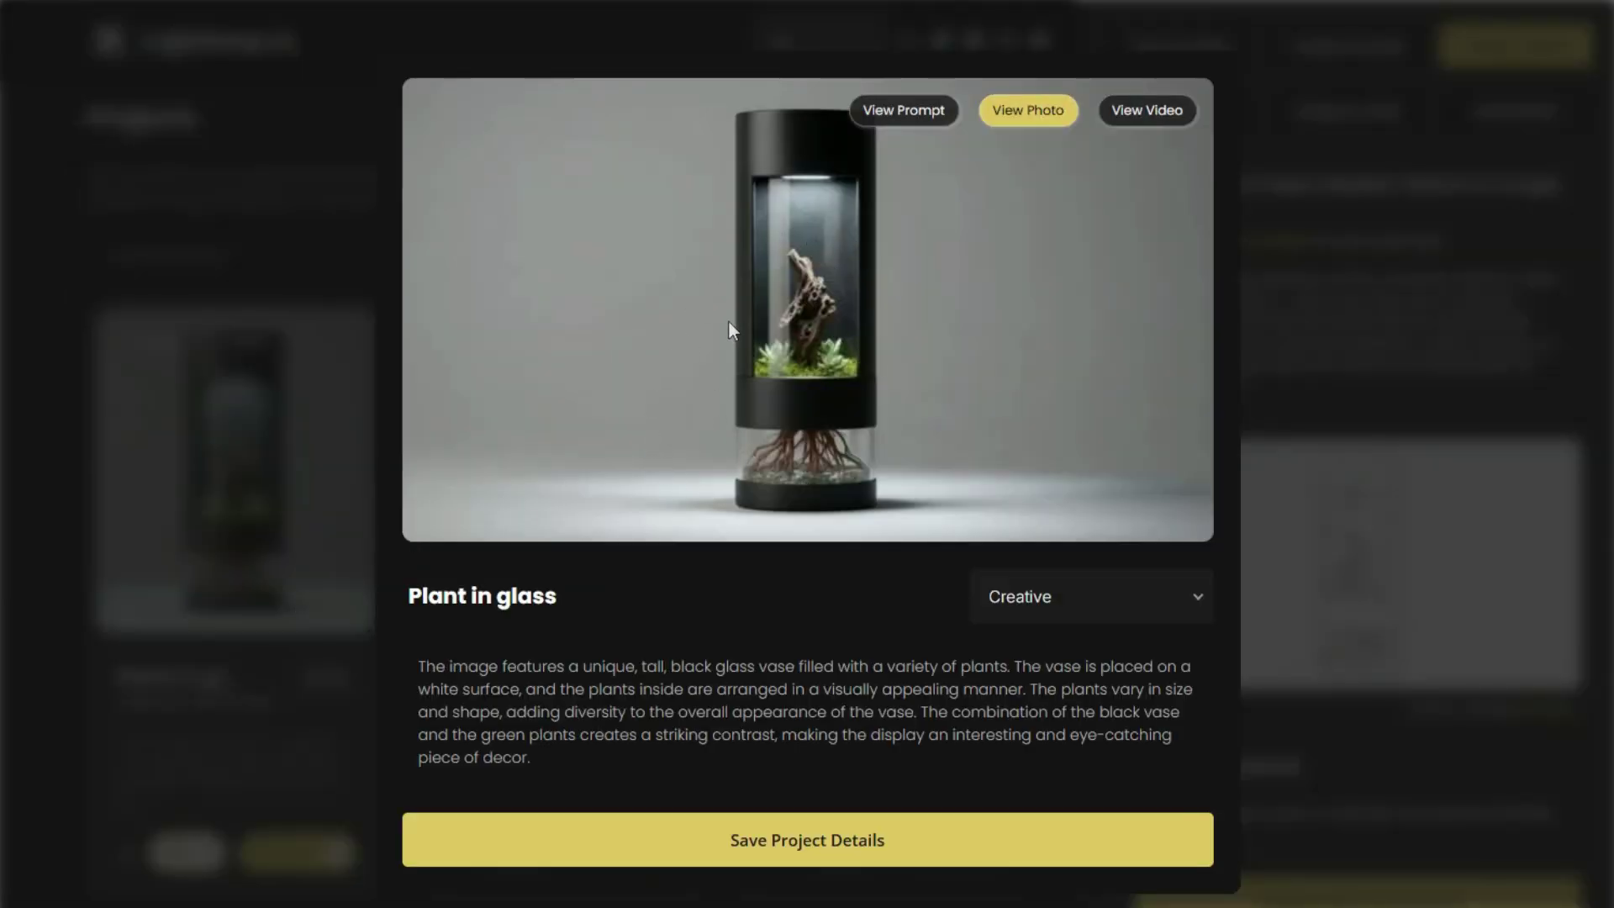
pyautogui.click(1275, 305)
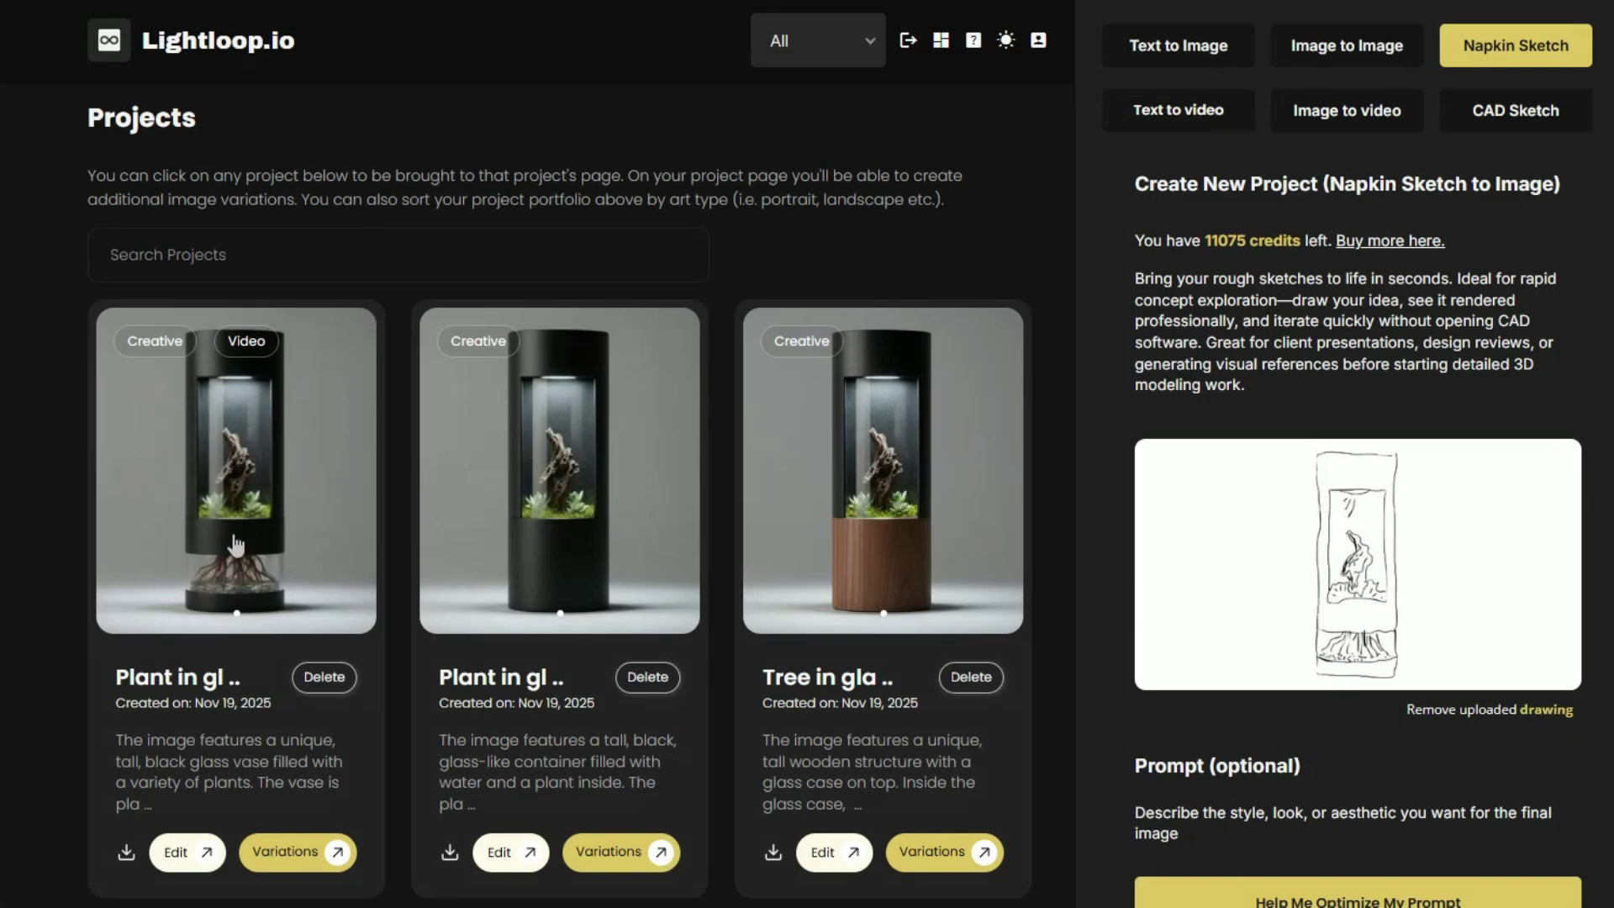
pyautogui.click(504, 857)
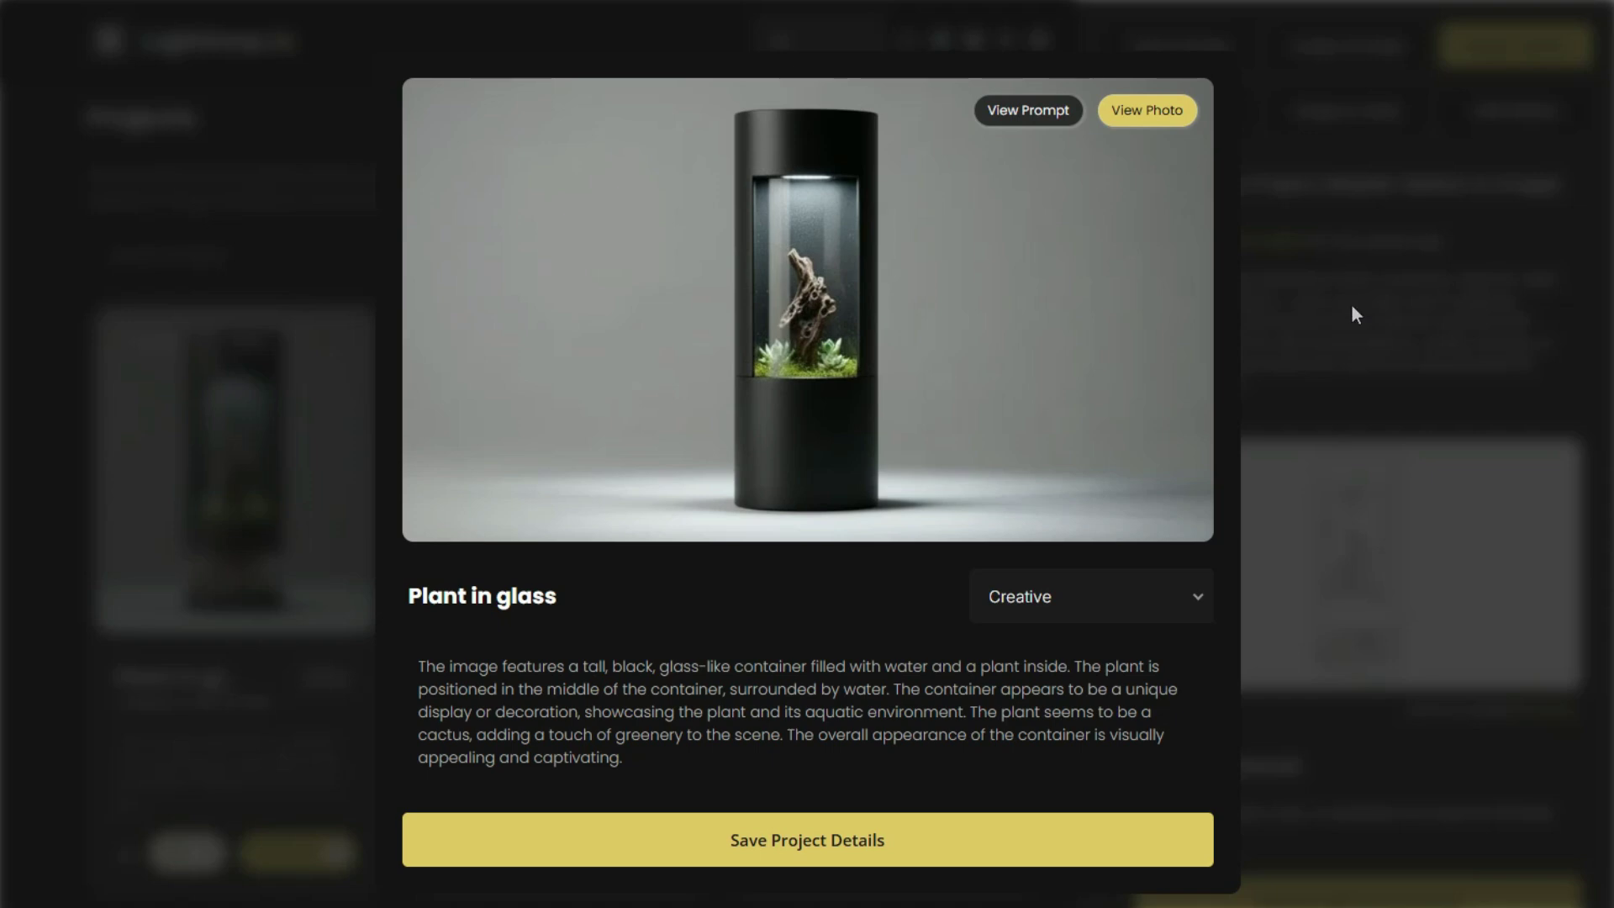
pyautogui.click(1338, 370)
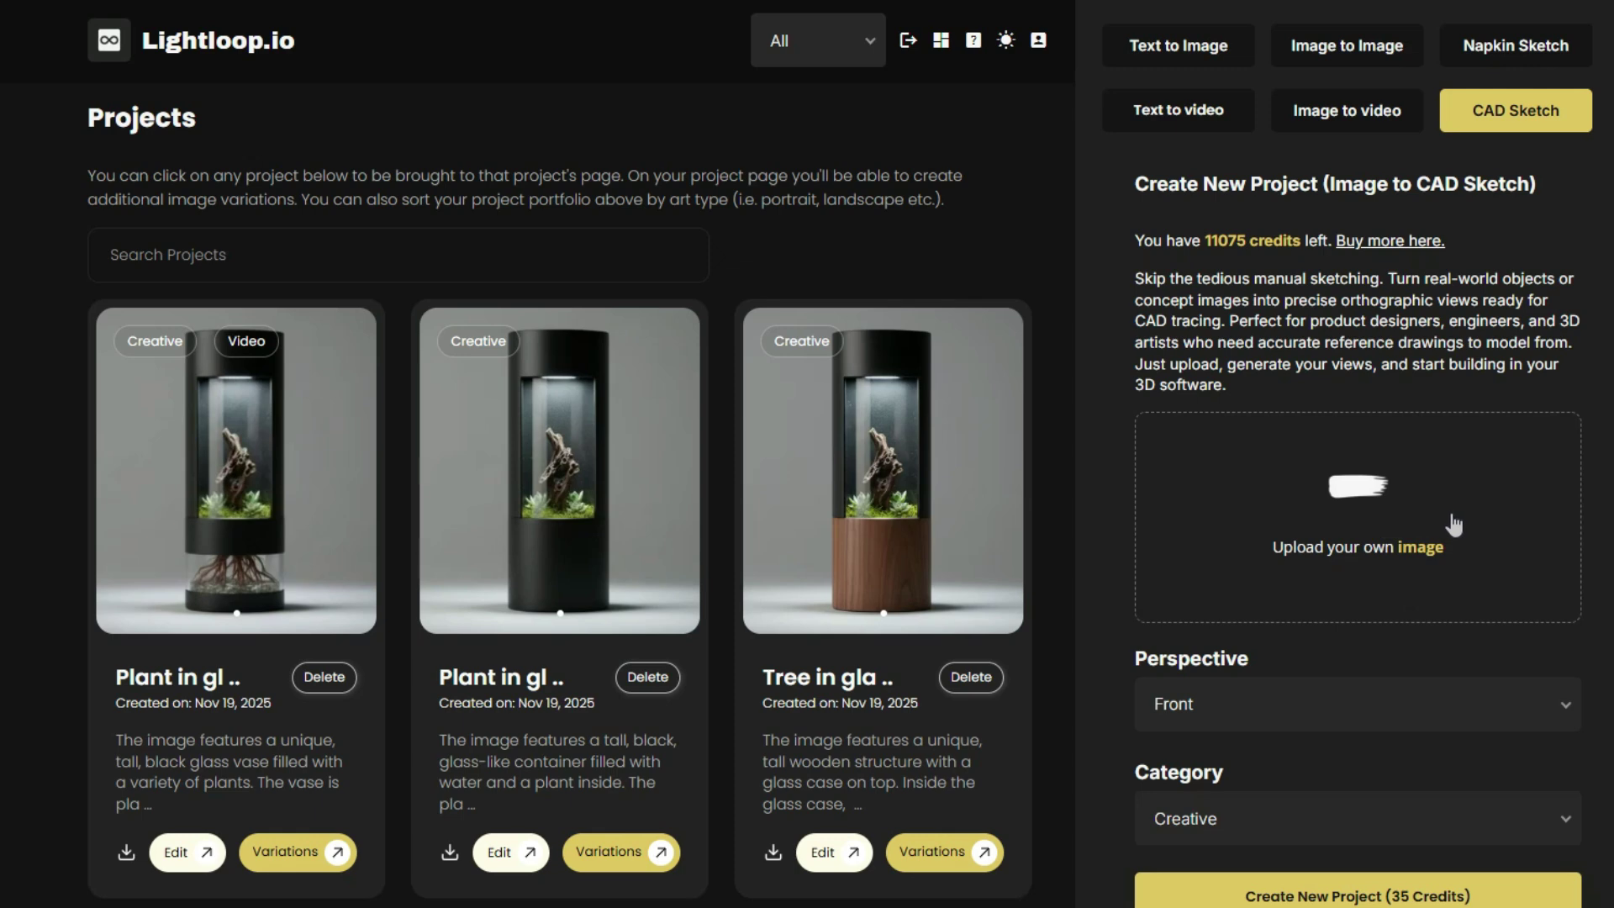
# Step: Upload the terrarium photo, keep Front perspective, and create the 35-credit CAD sketch project
pyautogui.click(1410, 524)
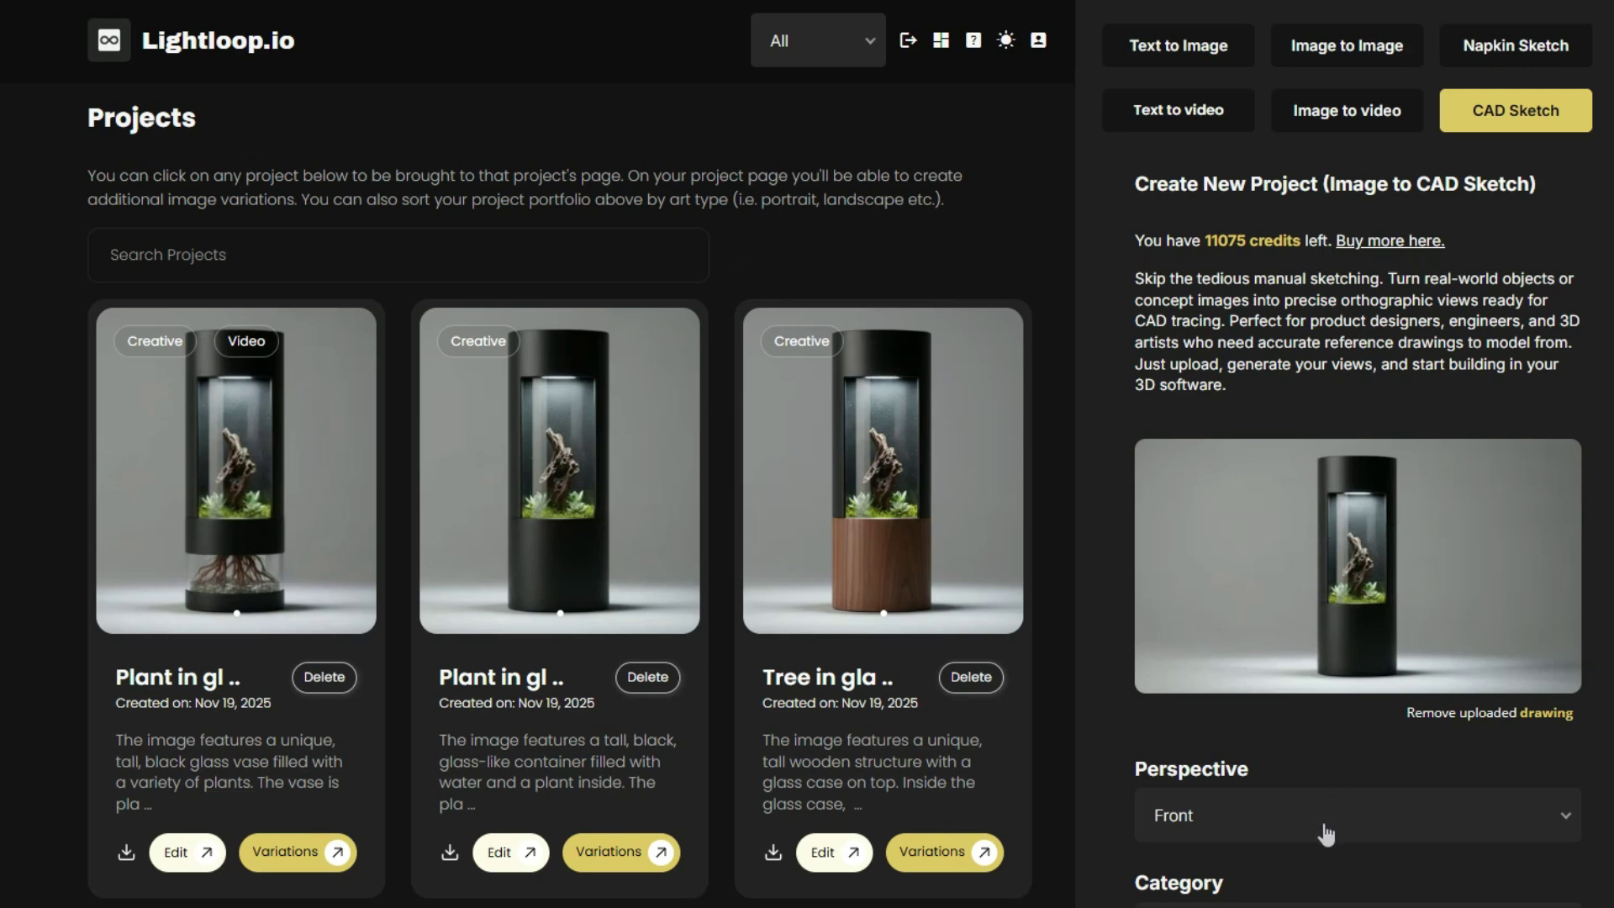
pyautogui.scroll(-5, 1305, 754)
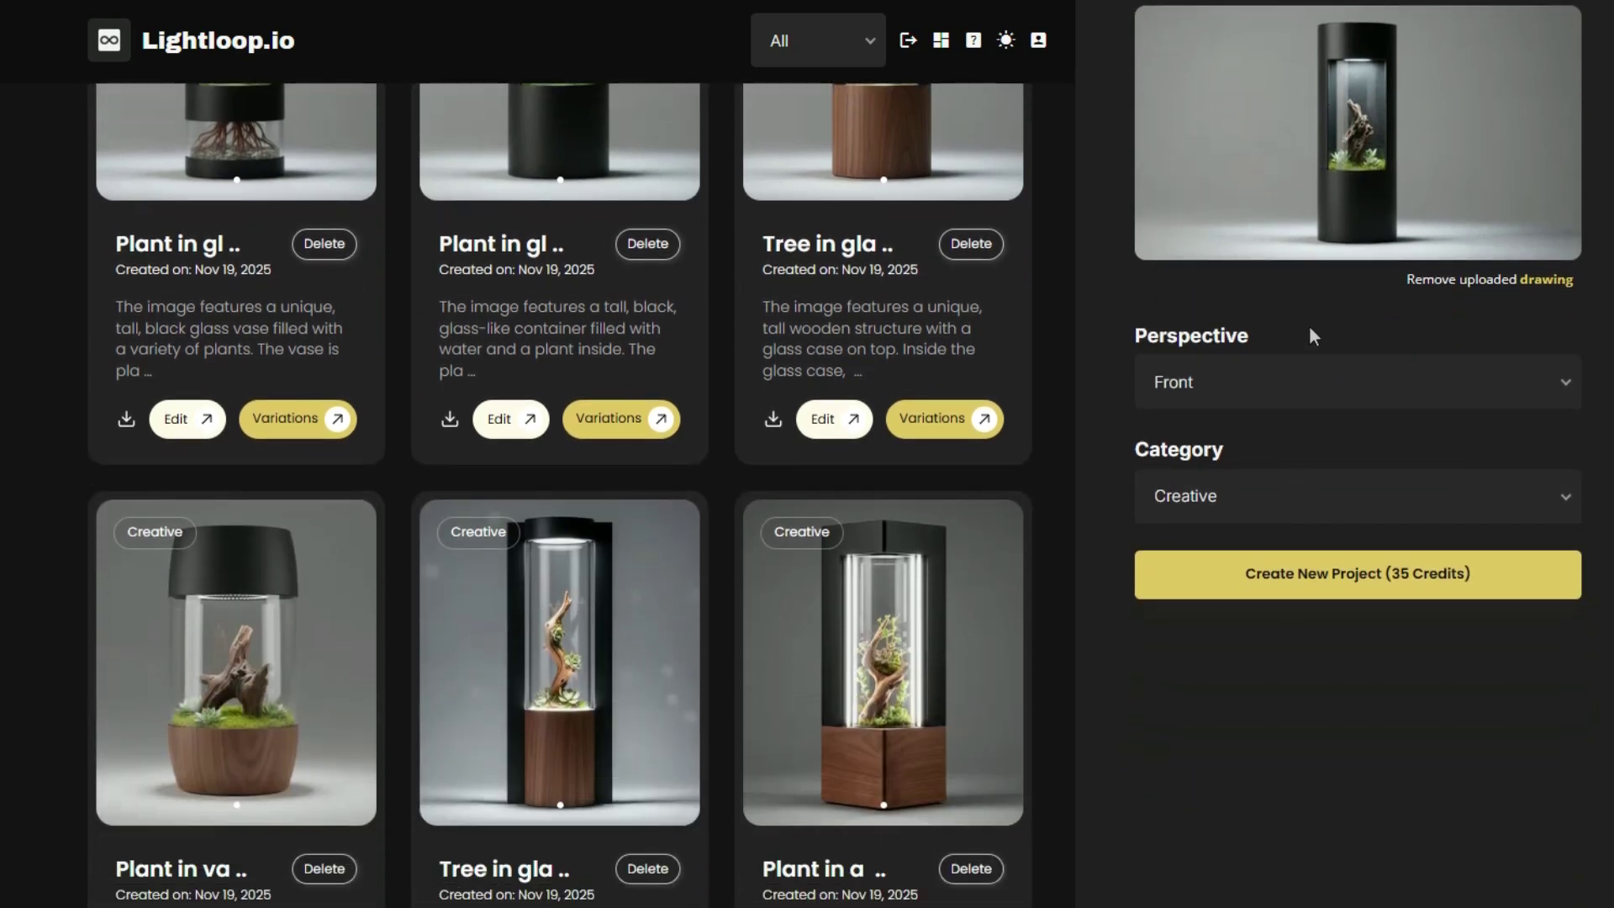
pyautogui.click(1313, 402)
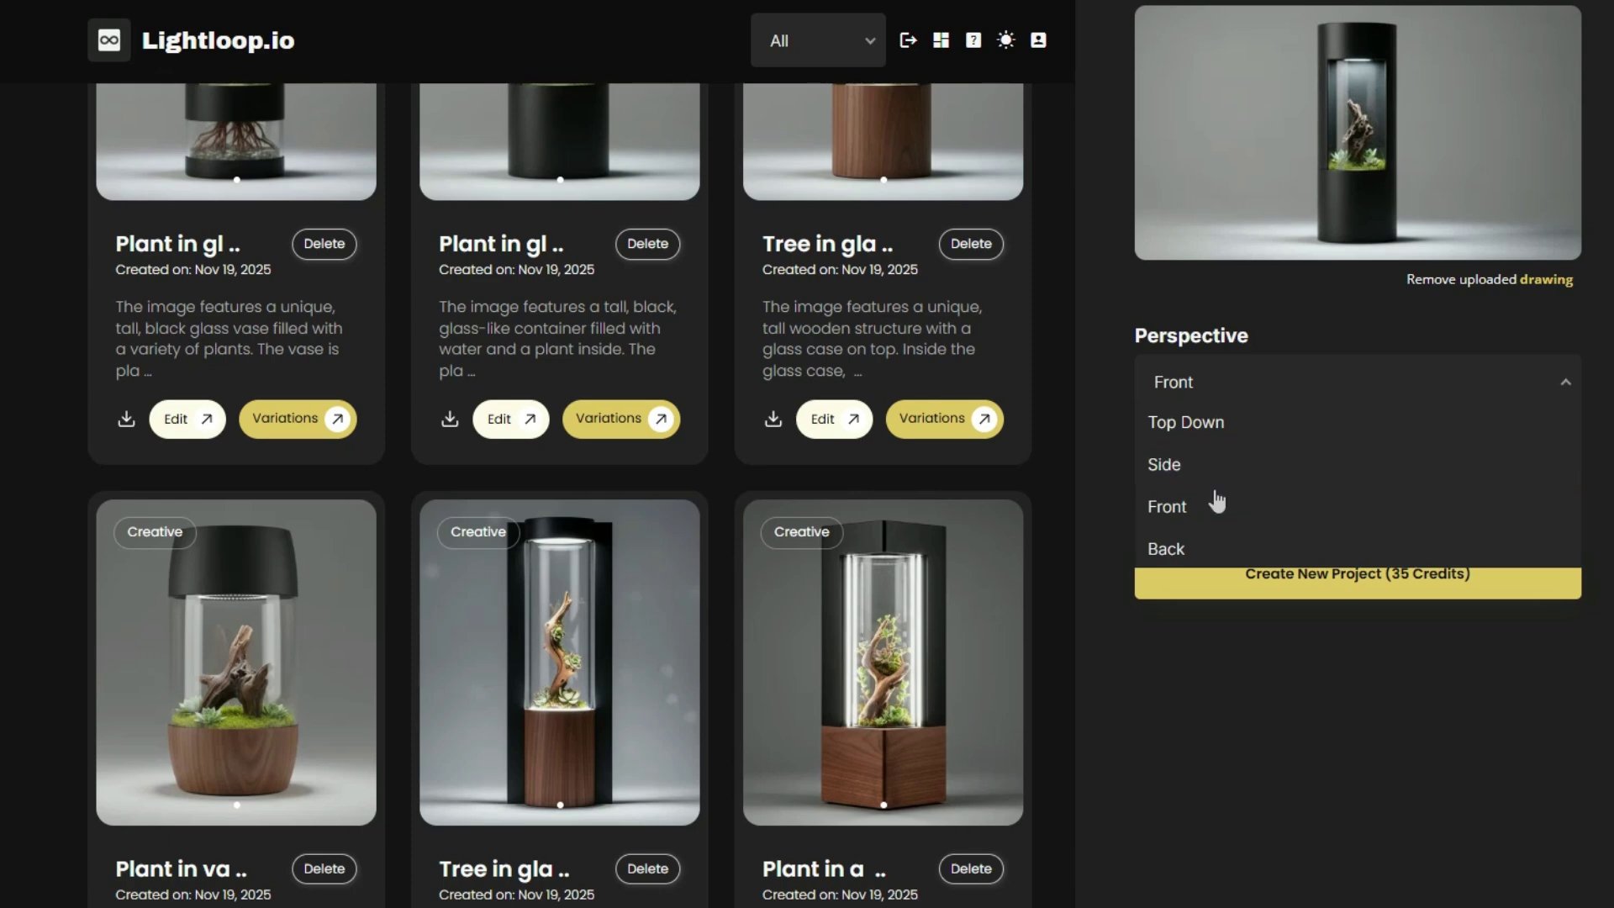
pyautogui.click(1218, 508)
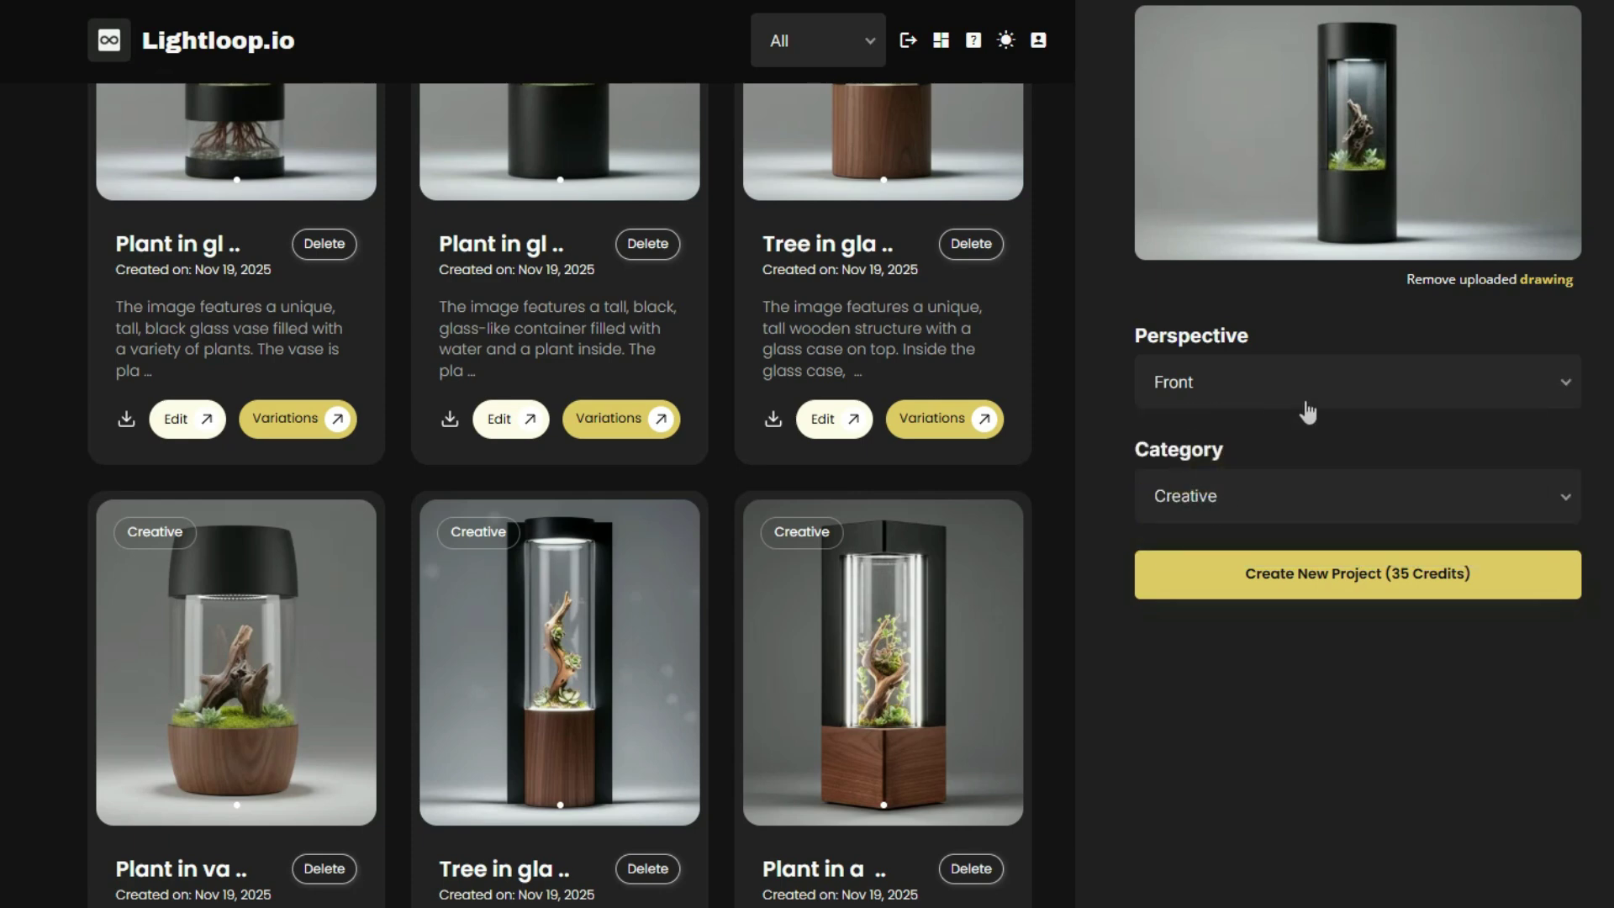
pyautogui.click(1324, 580)
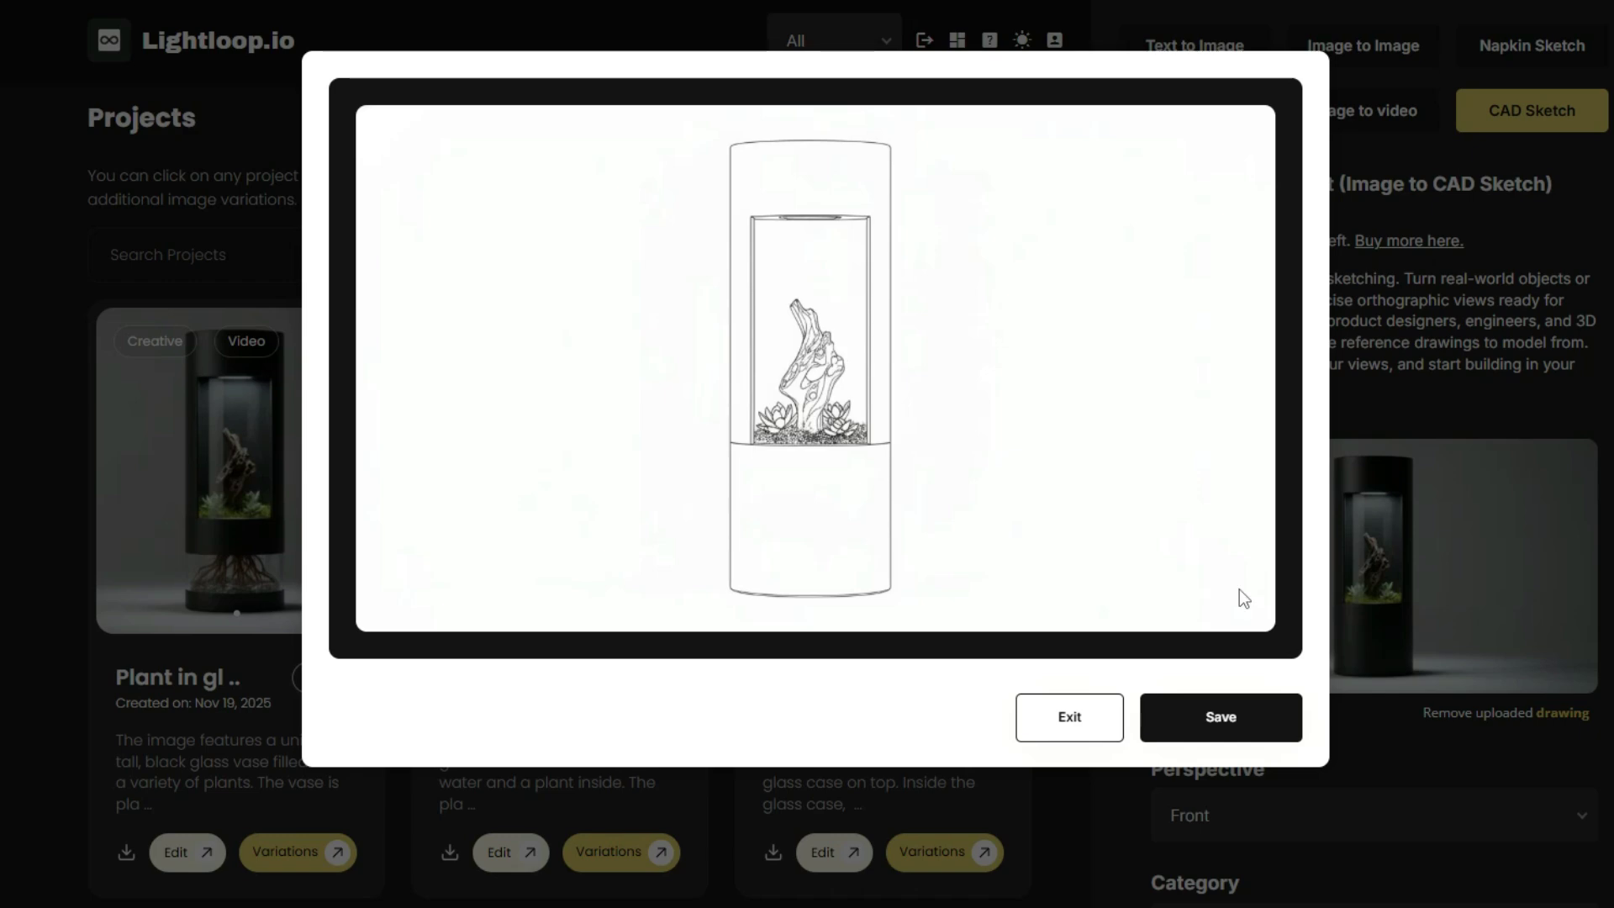
# Step: Save the line drawing, then open and close the Aquarium with fish details twice
pyautogui.click(1227, 729)
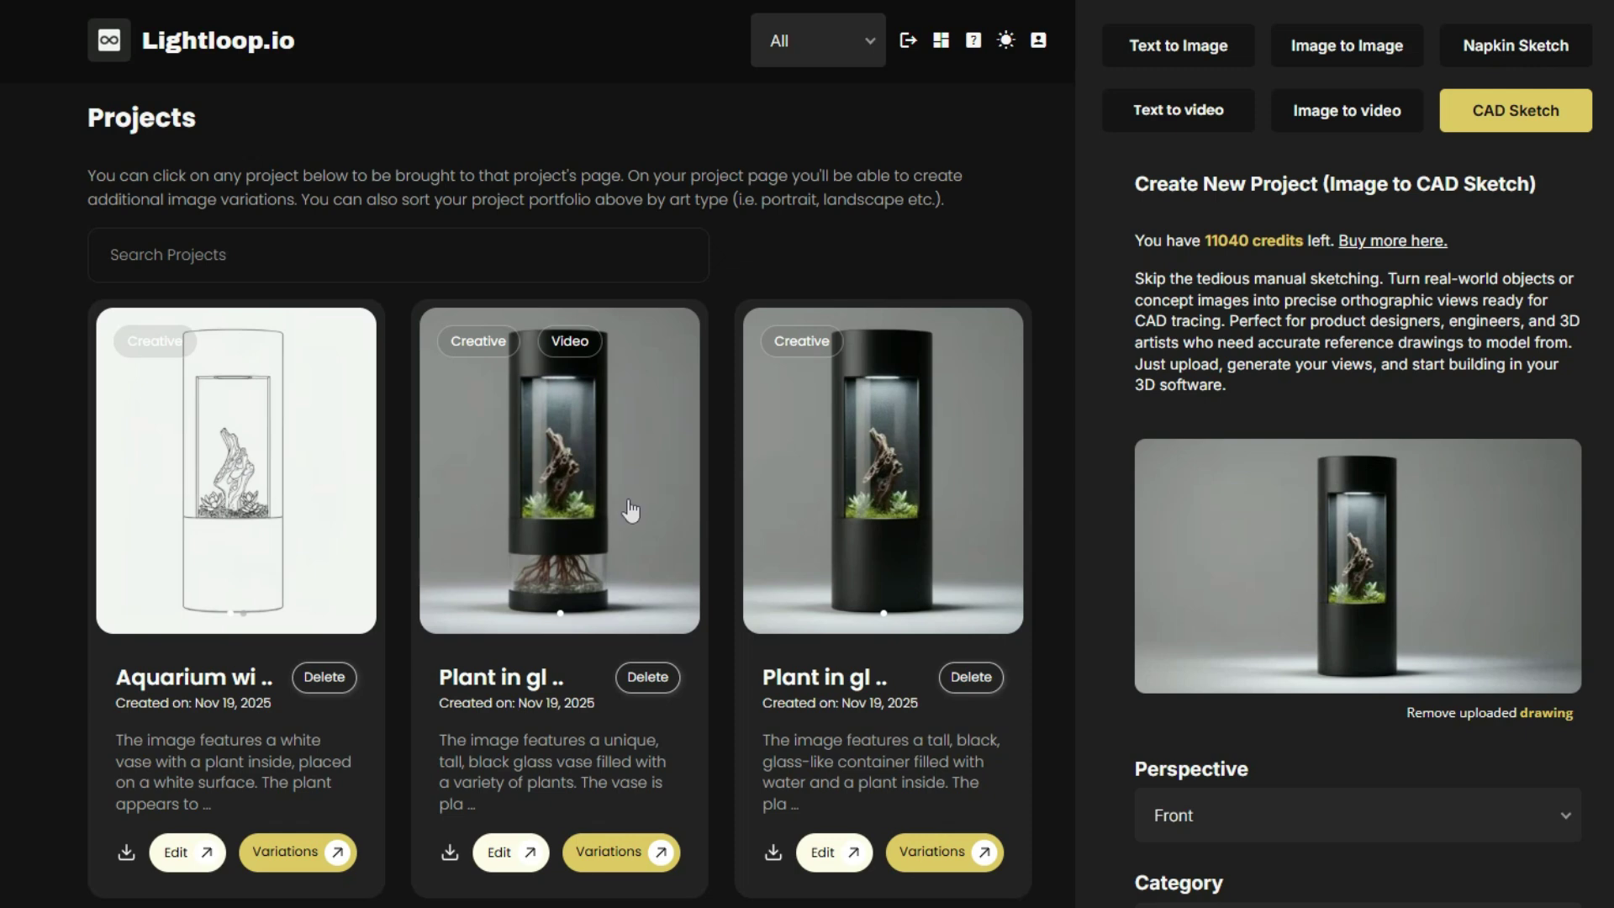
pyautogui.click(179, 854)
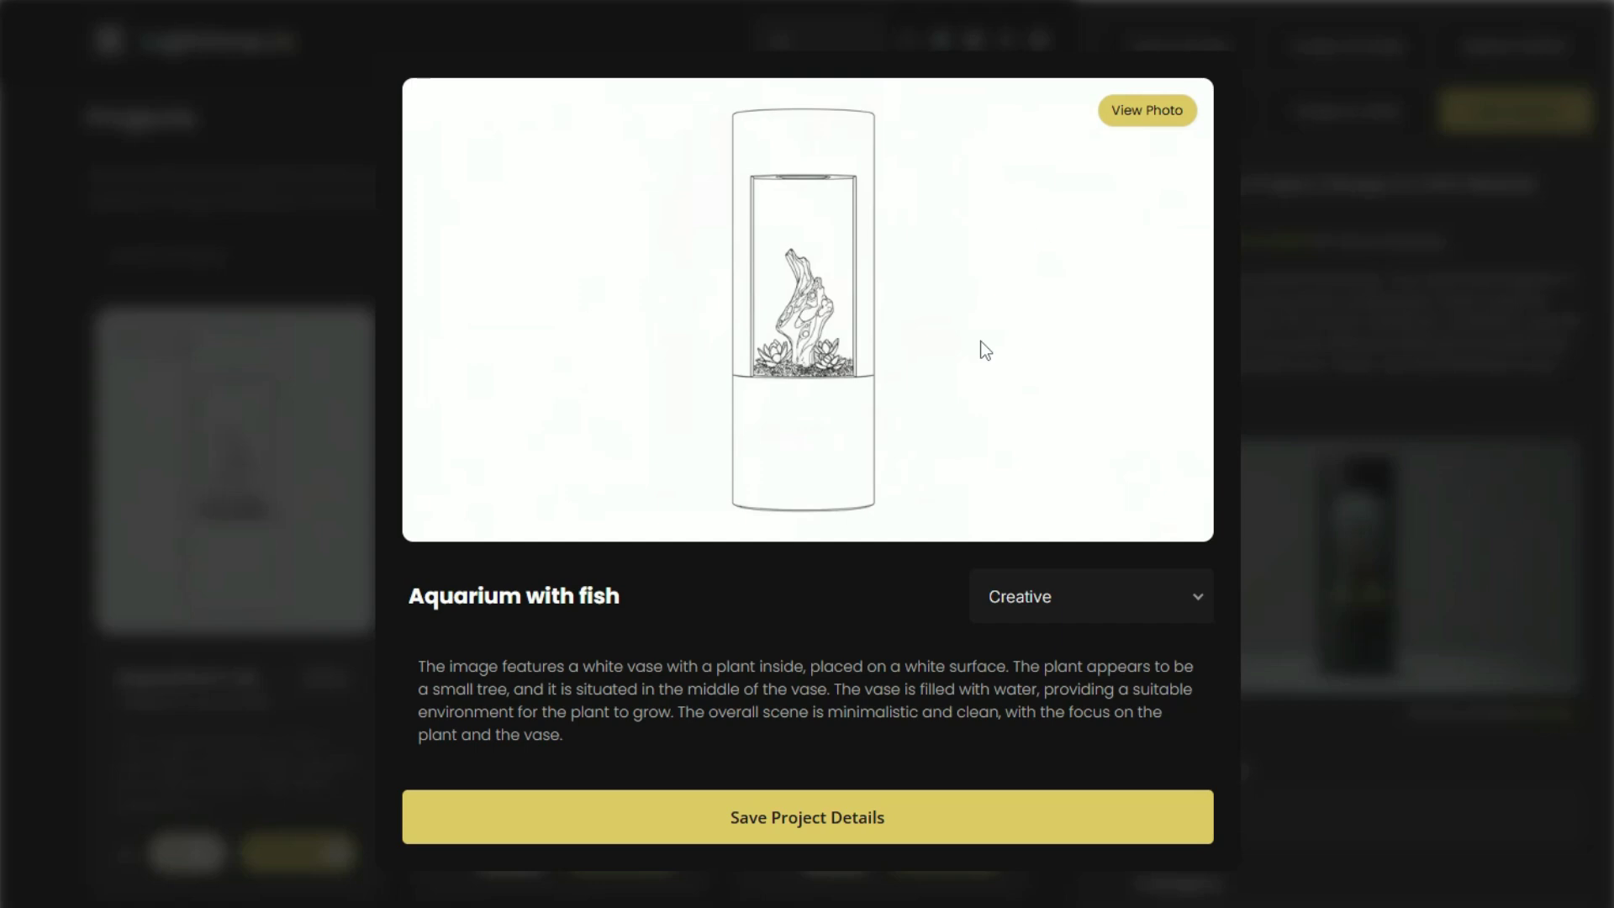
pyautogui.click(1257, 122)
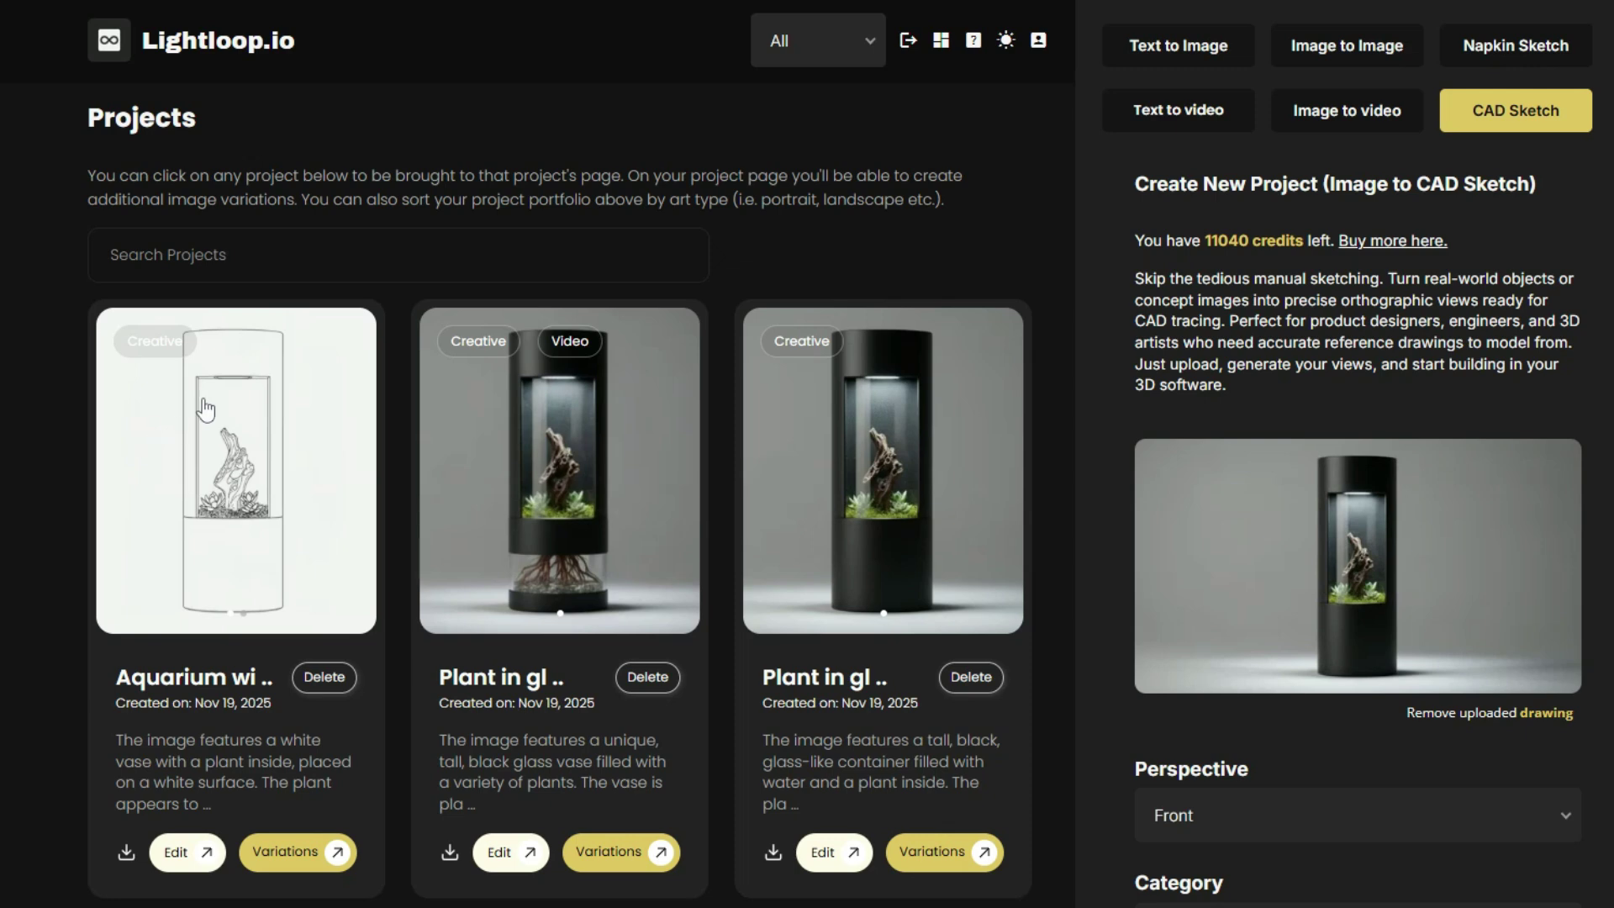
pyautogui.click(178, 854)
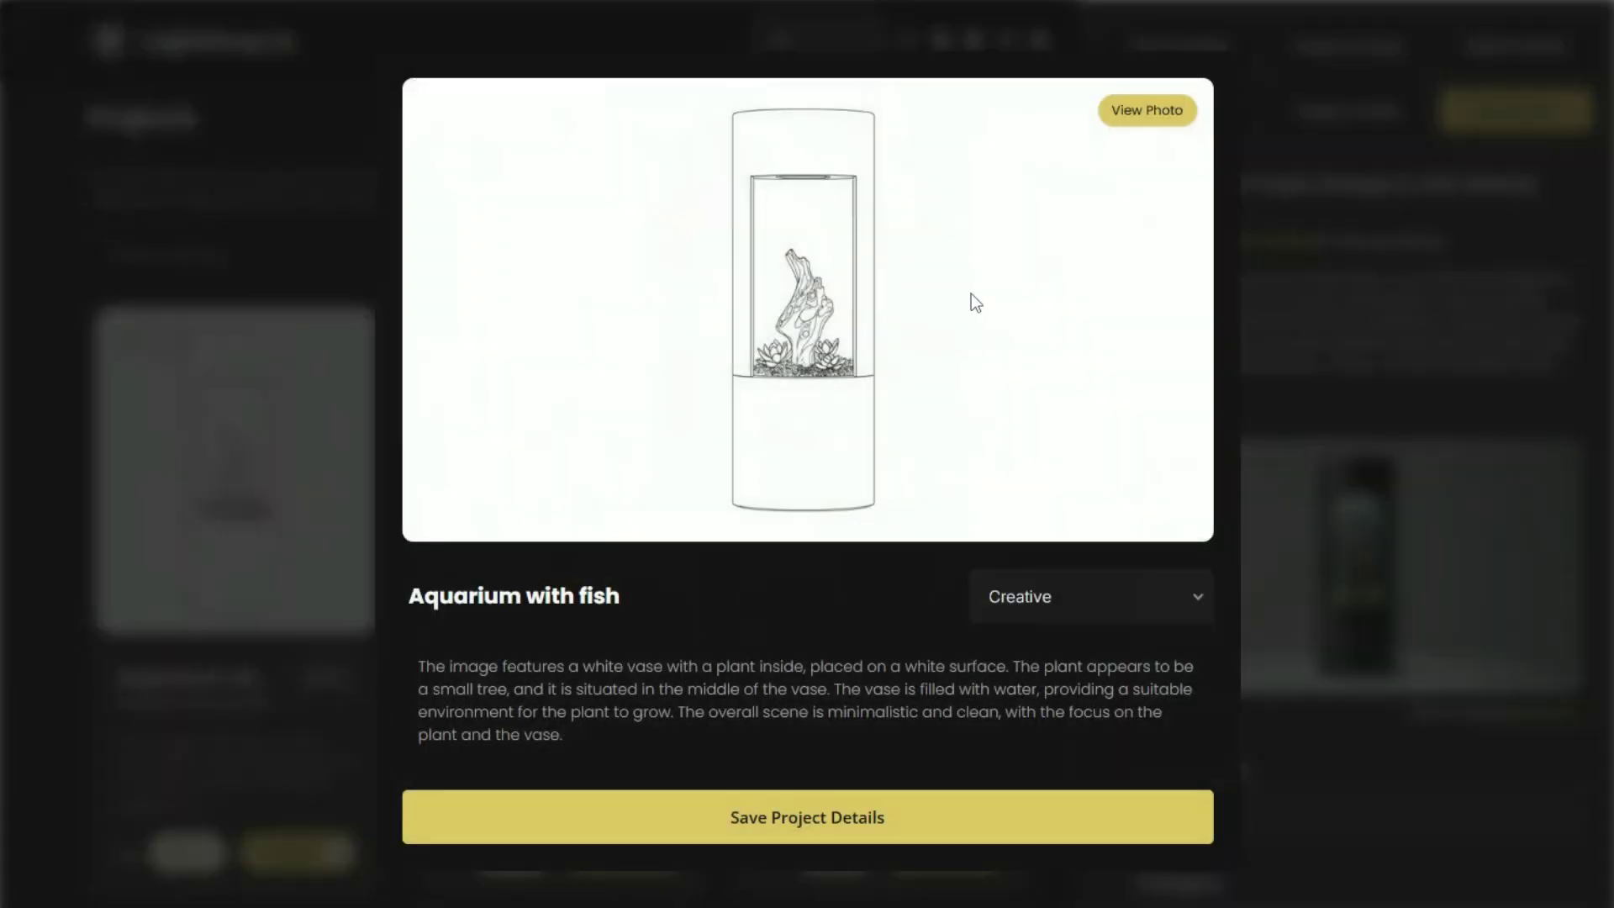
pyautogui.click(1313, 243)
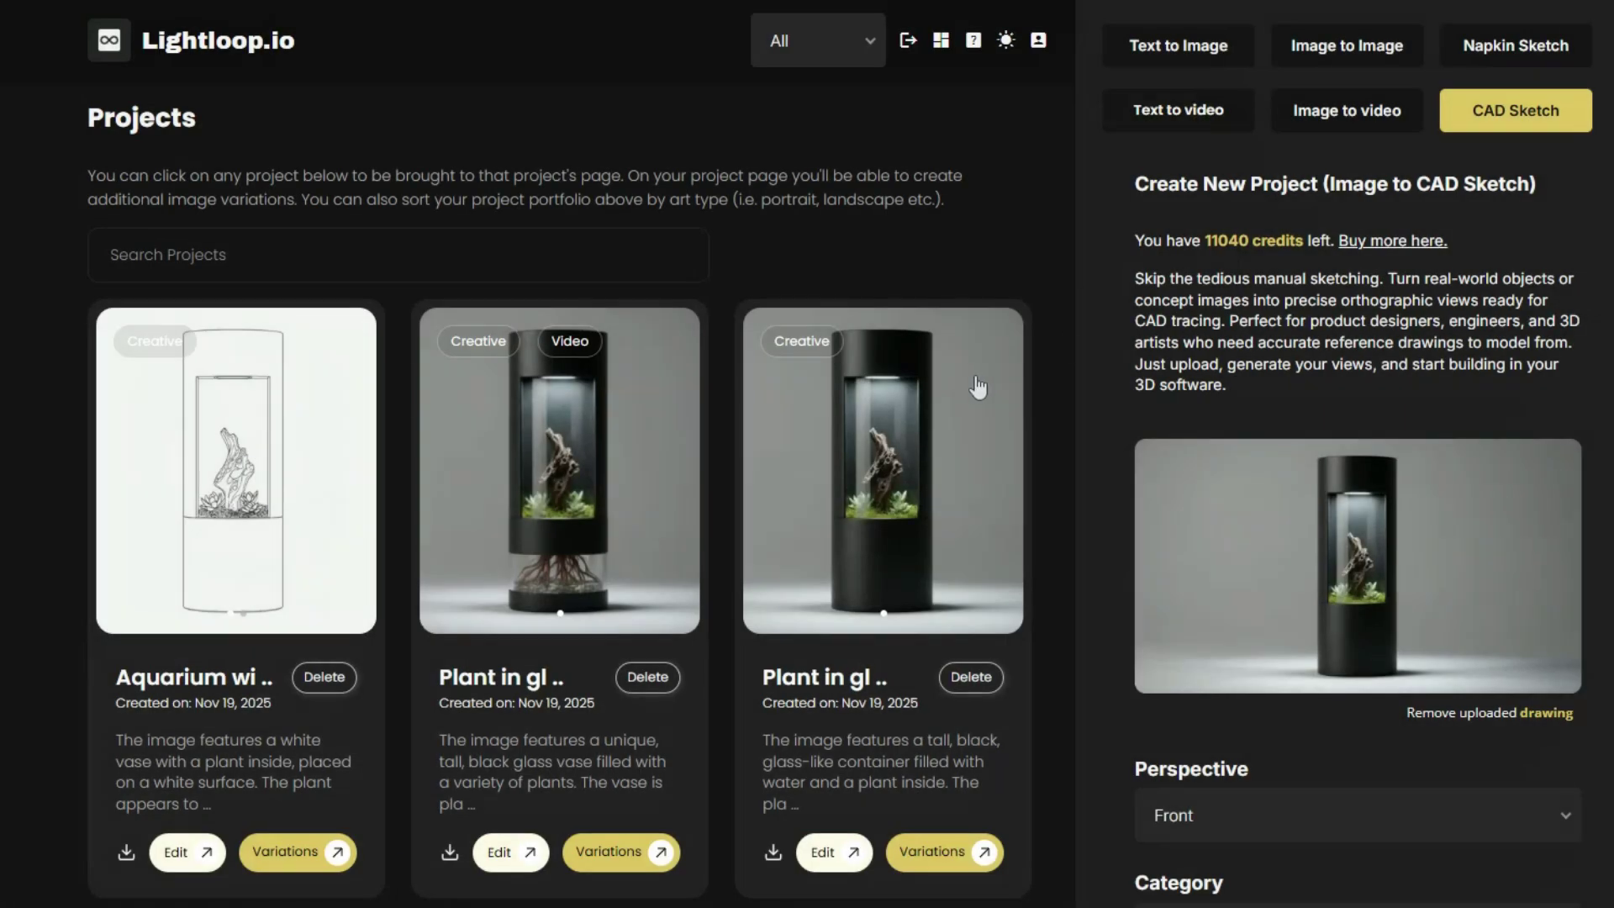
# Step: Scroll down the gallery to view and close the Stealth plane project's details
pyautogui.scroll(-15, 976, 387)
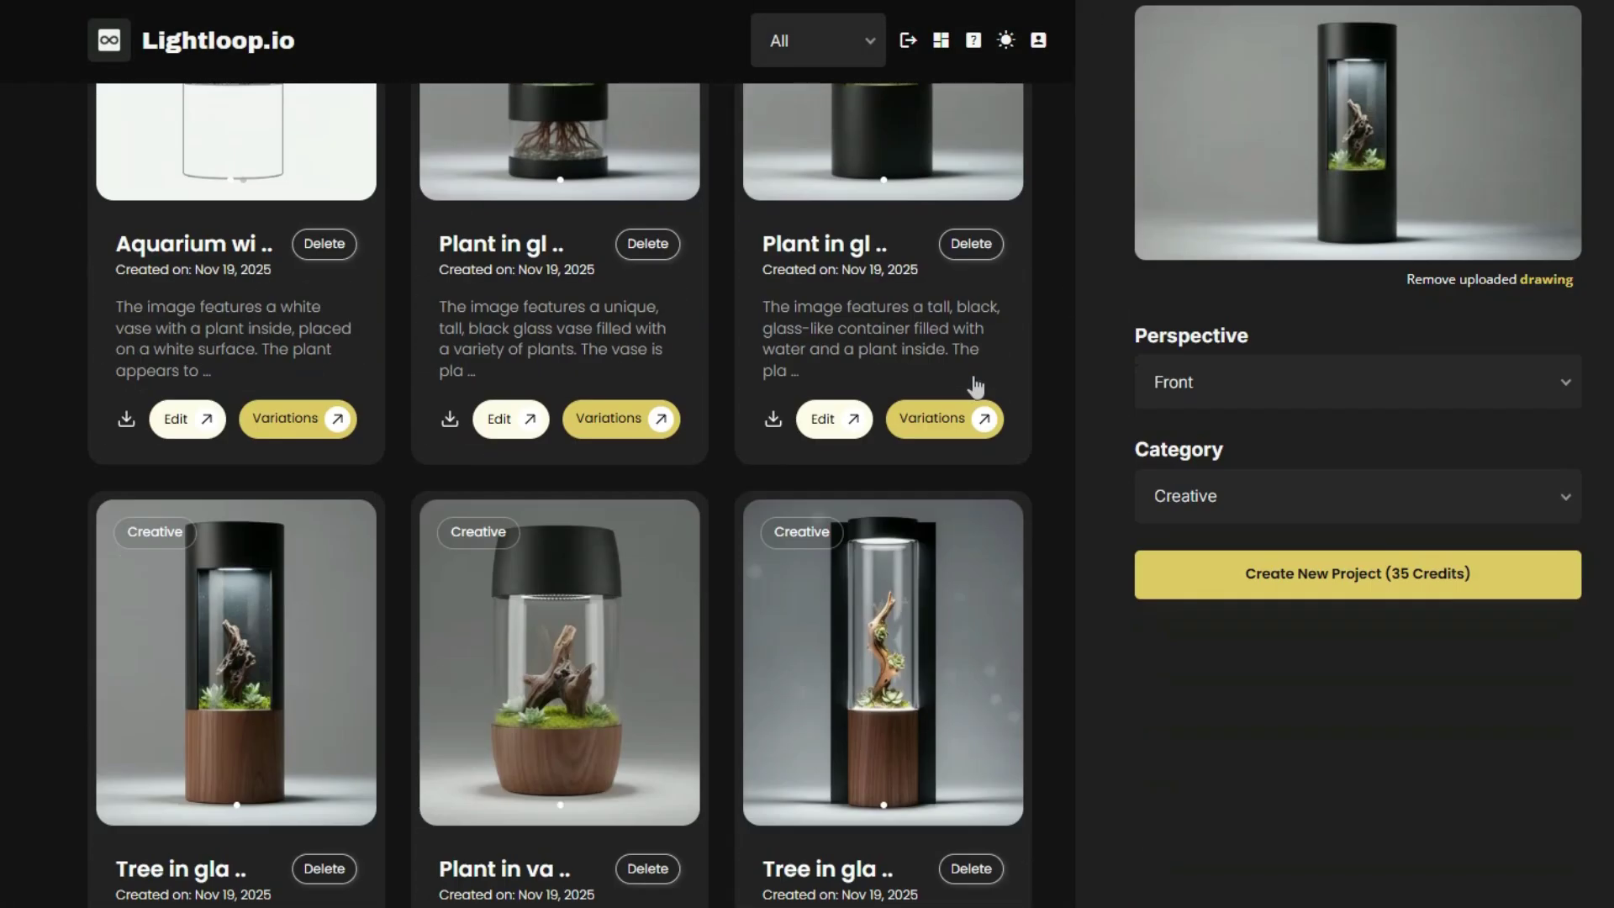
pyautogui.scroll(-20, 975, 386)
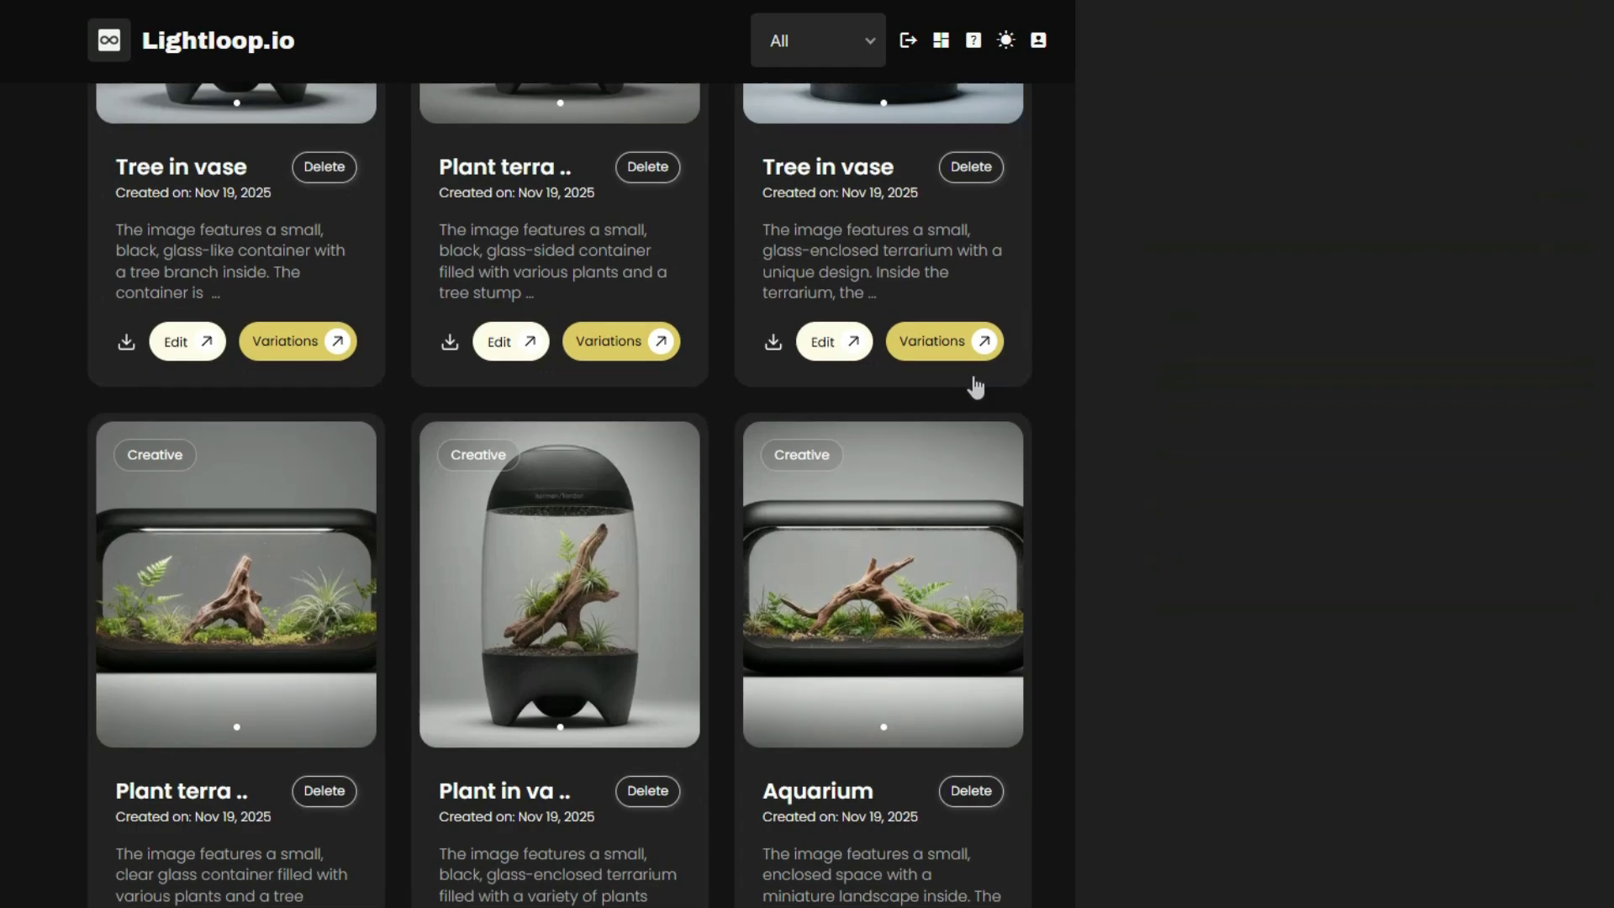
pyautogui.scroll(-10, 975, 387)
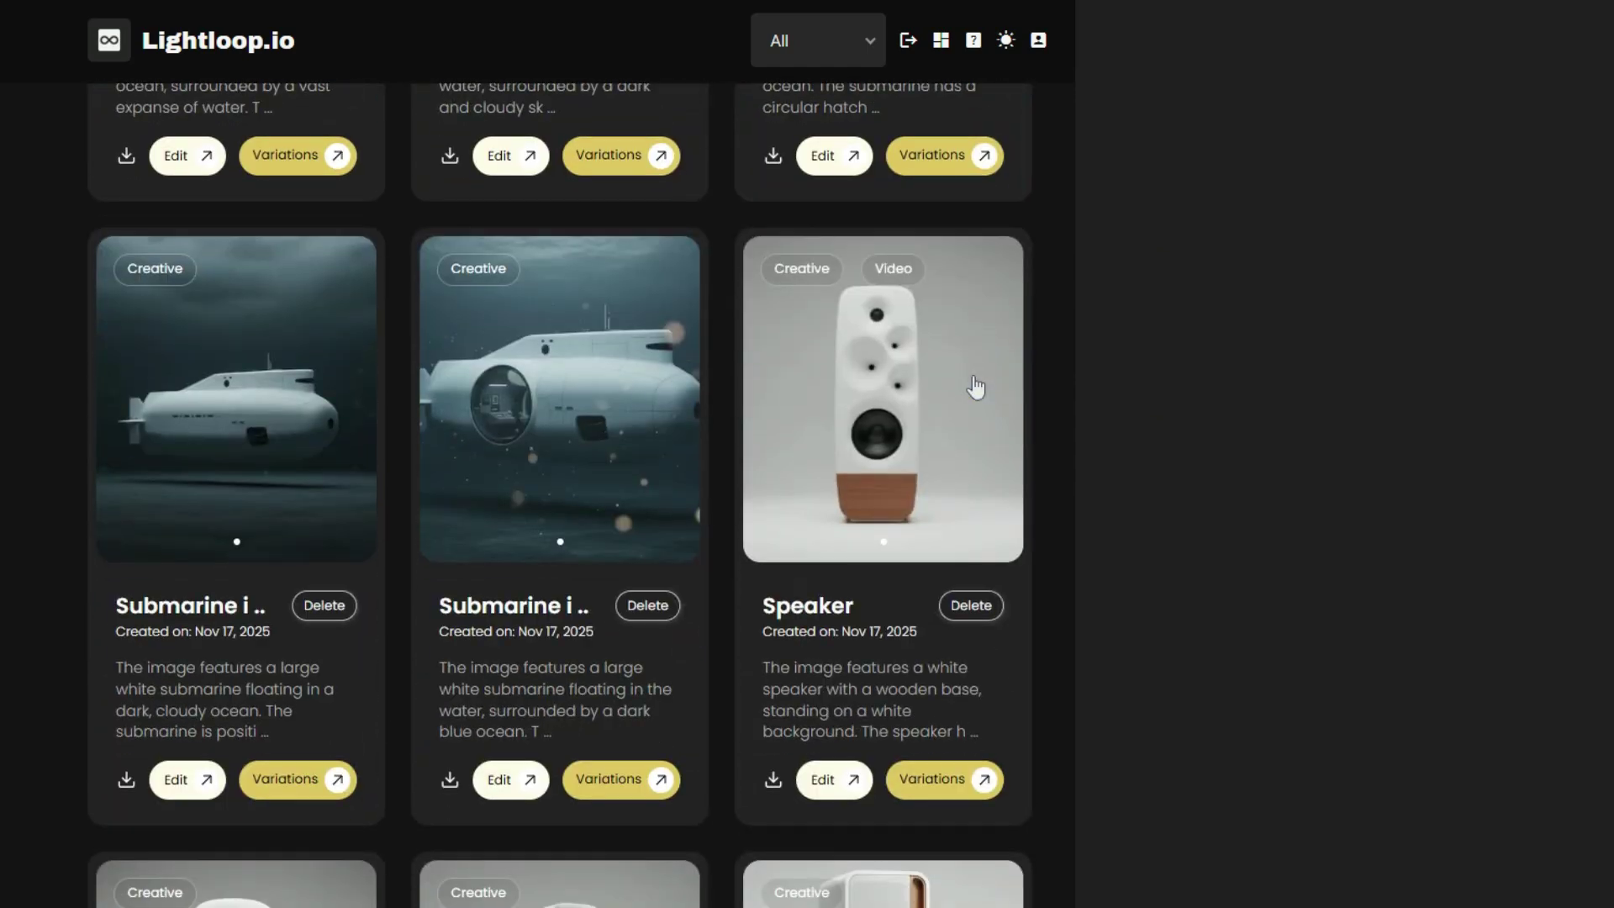
pyautogui.scroll(-20, 975, 387)
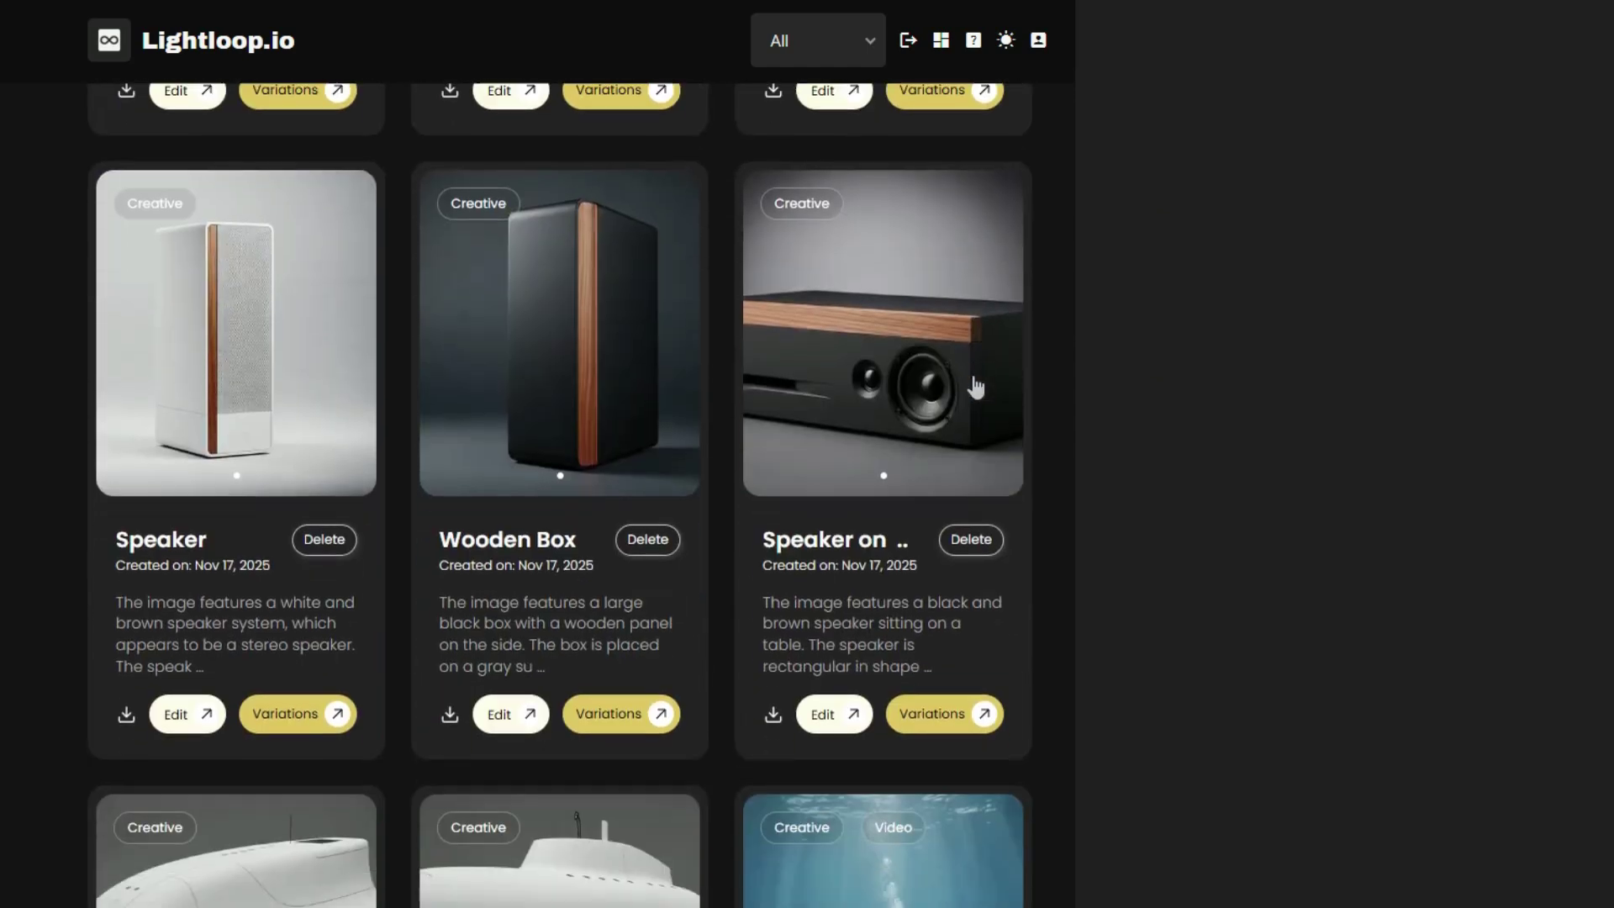
pyautogui.scroll(-15, 975, 387)
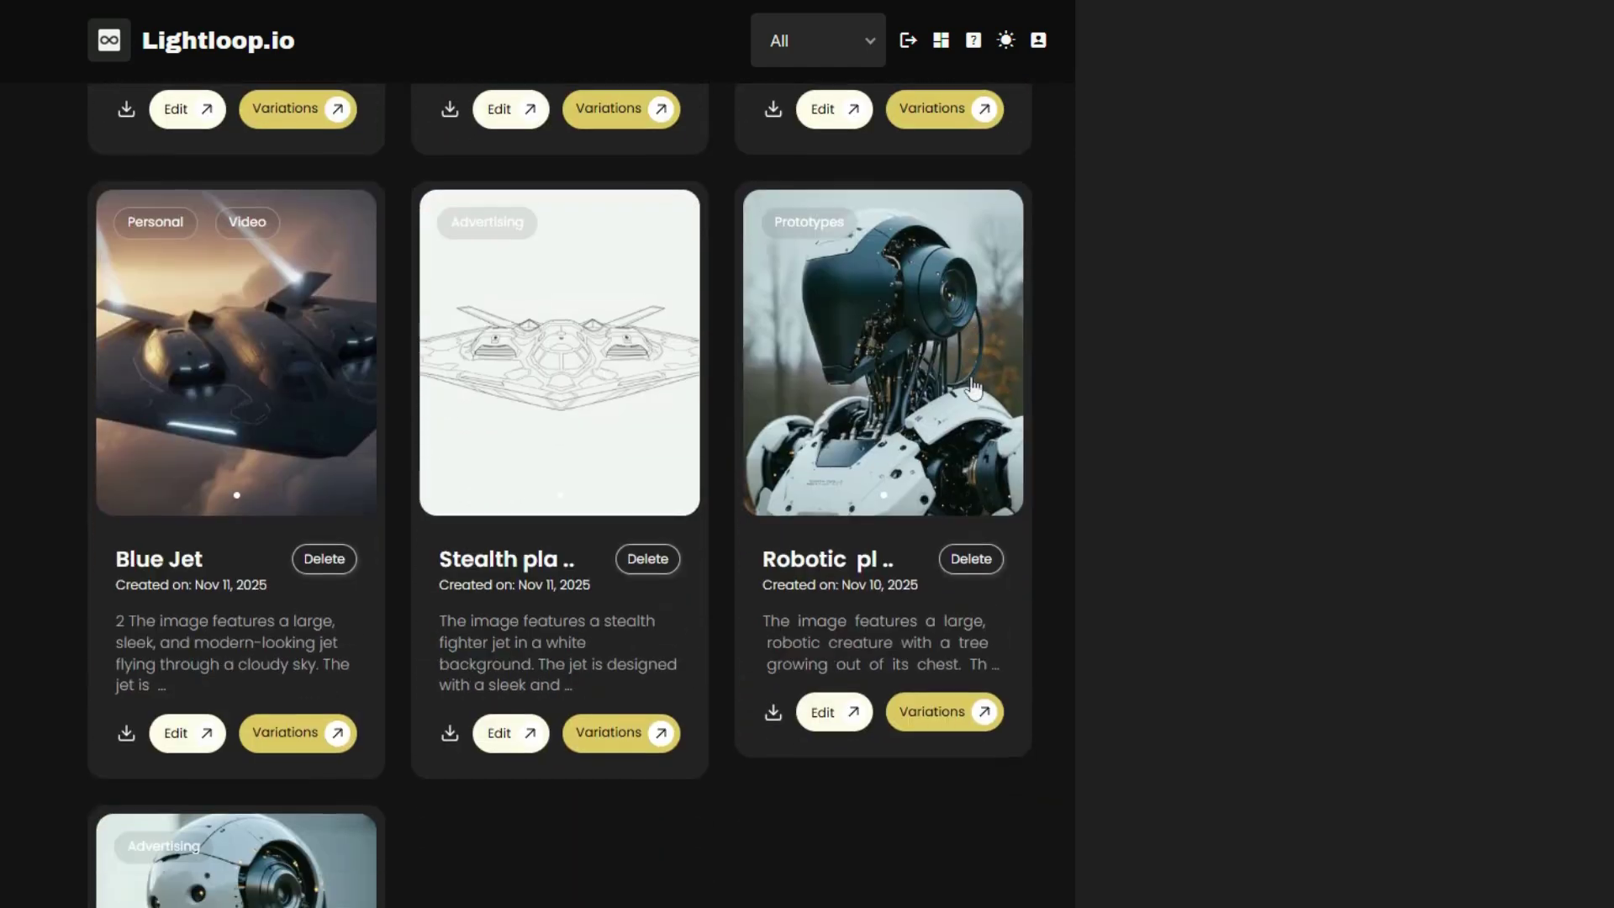
pyautogui.click(506, 733)
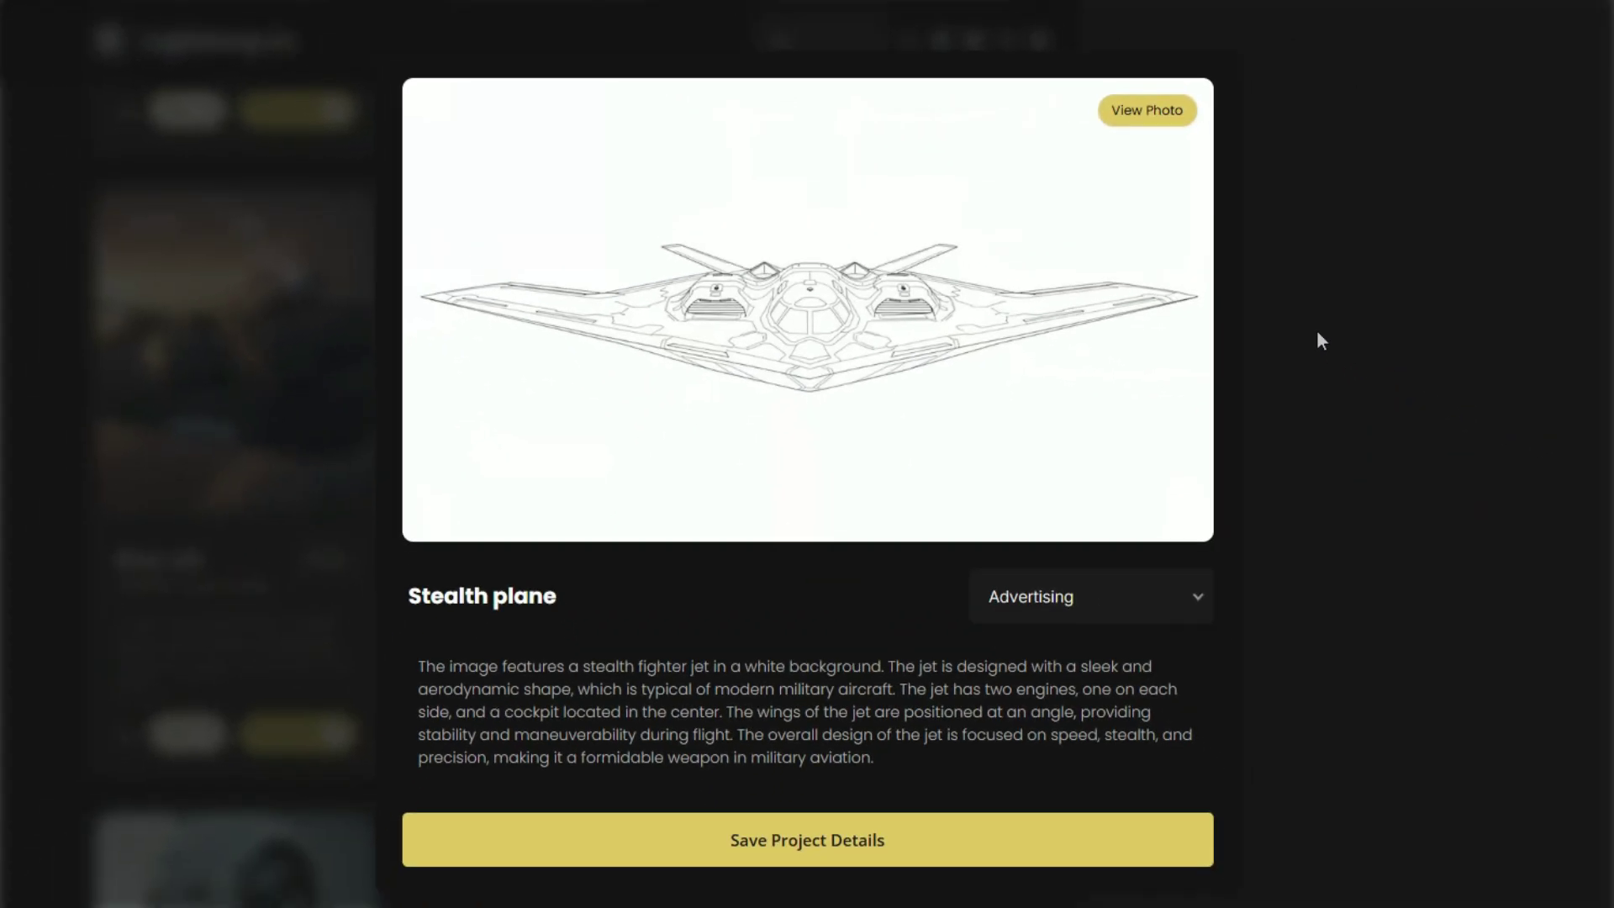
pyautogui.click(1317, 329)
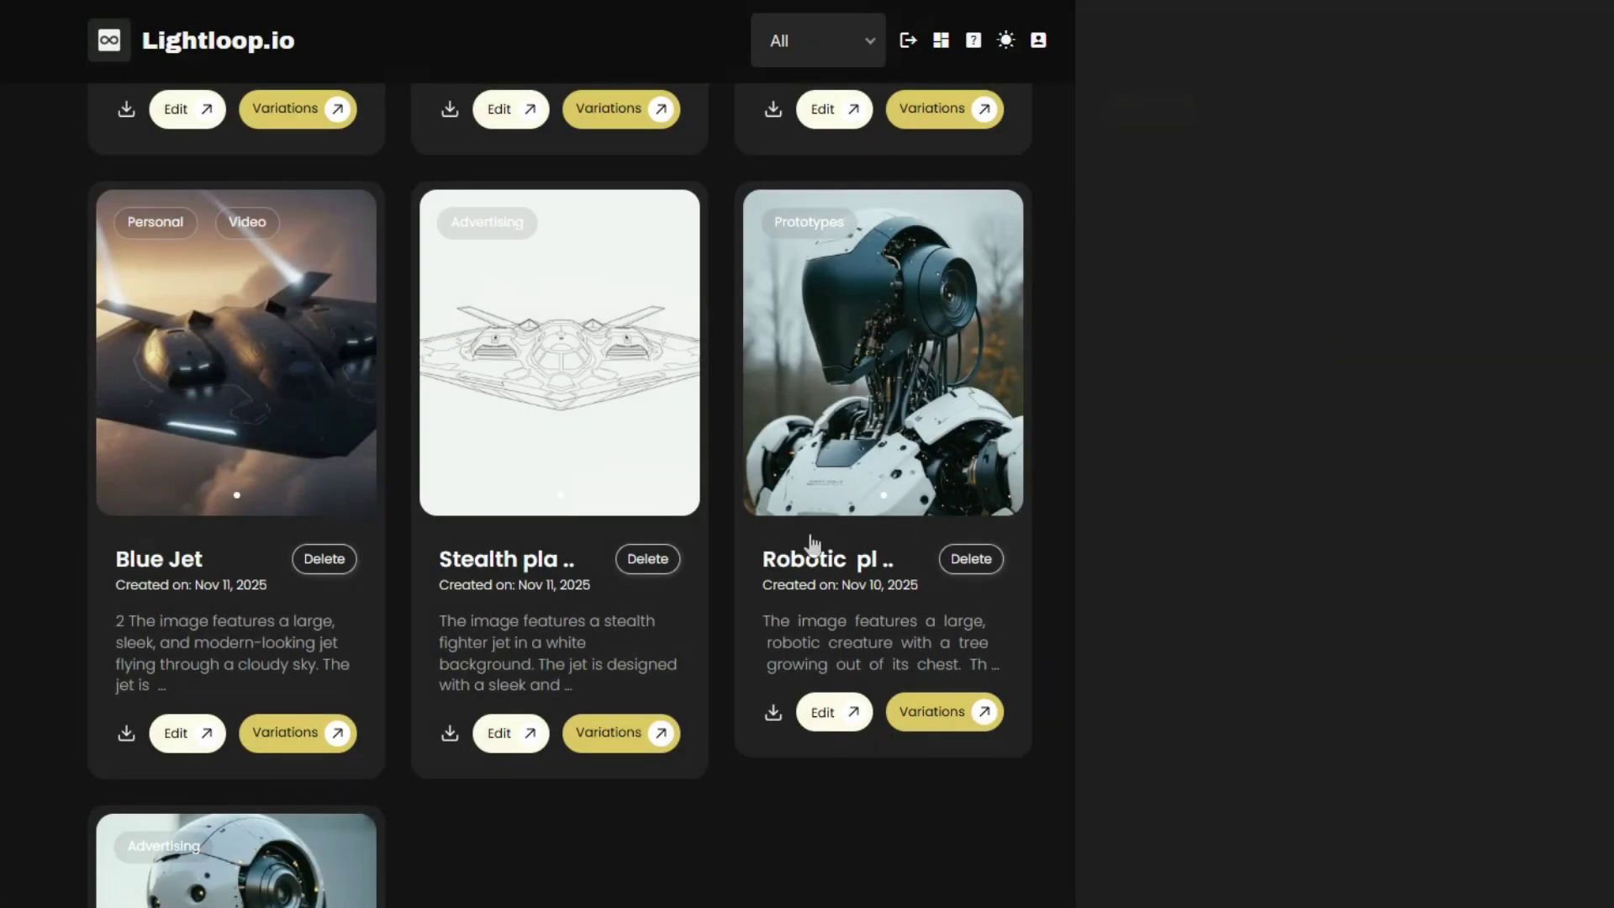
# Step: Scroll the project gallery back up to the top
pyautogui.scroll(9, 793, 534)
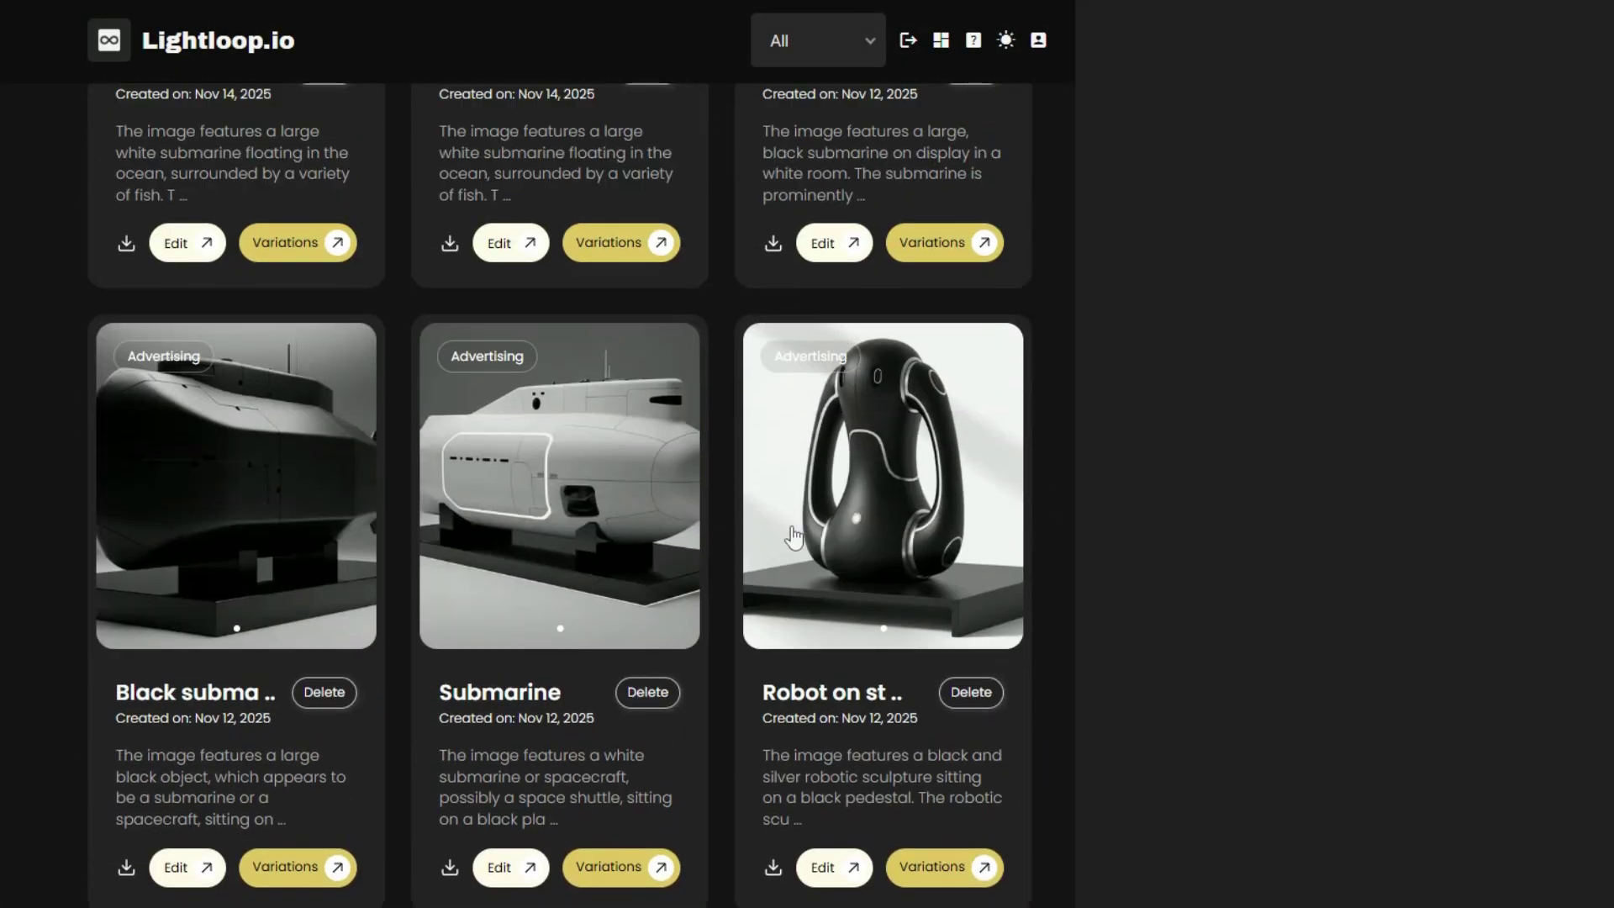
pyautogui.scroll(11, 793, 536)
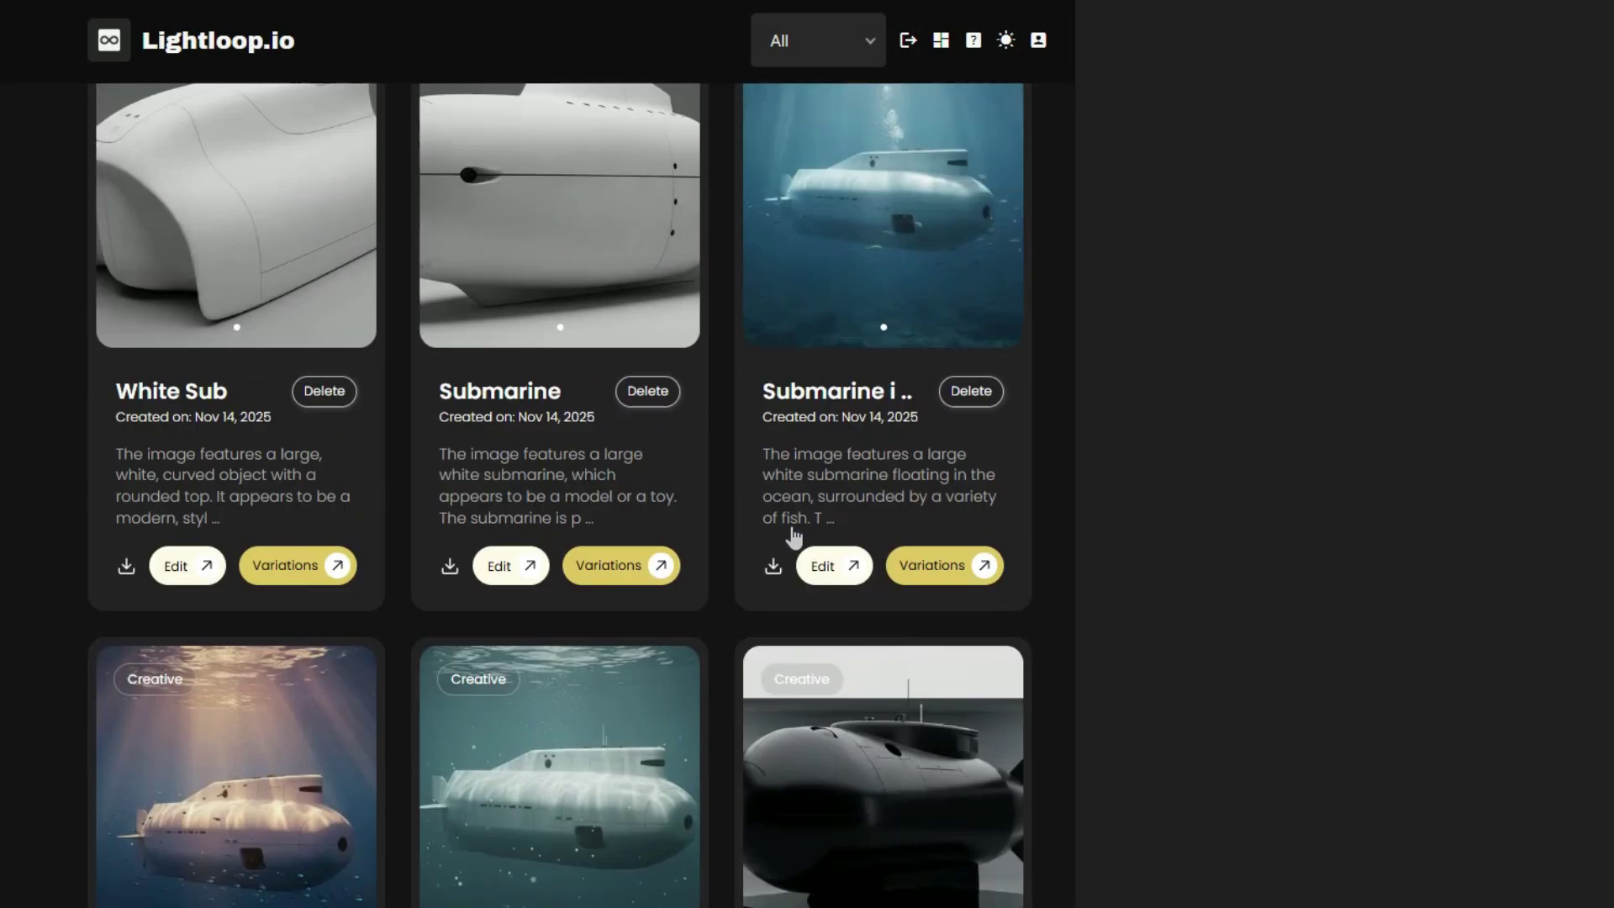
pyautogui.scroll(6, 793, 535)
pyautogui.scroll(10, 795, 538)
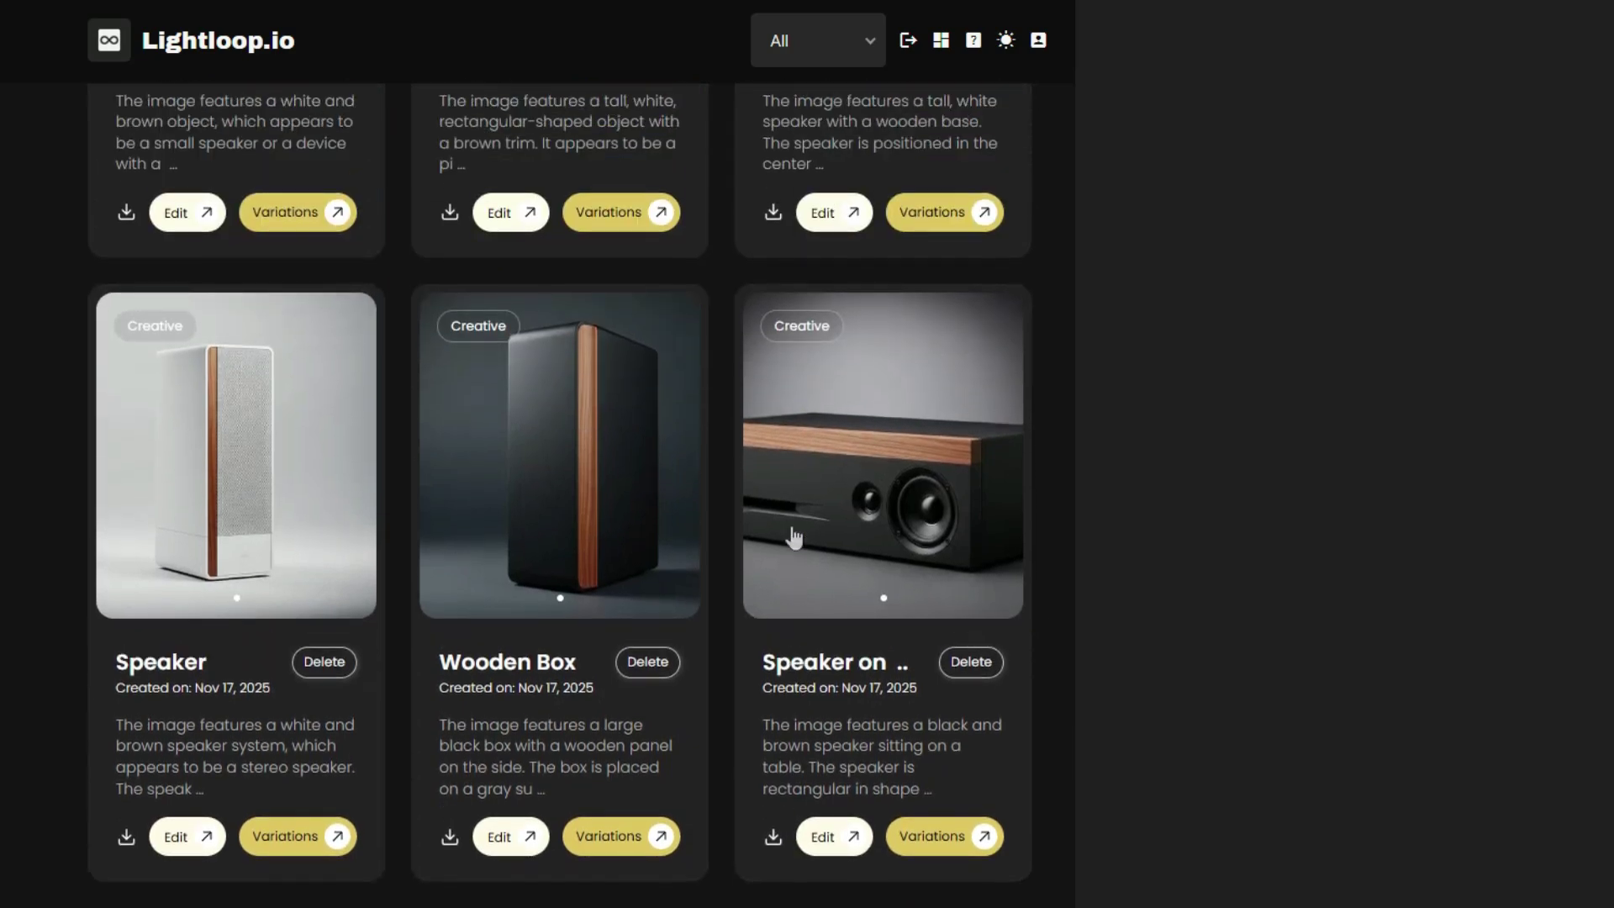
pyautogui.scroll(9, 795, 538)
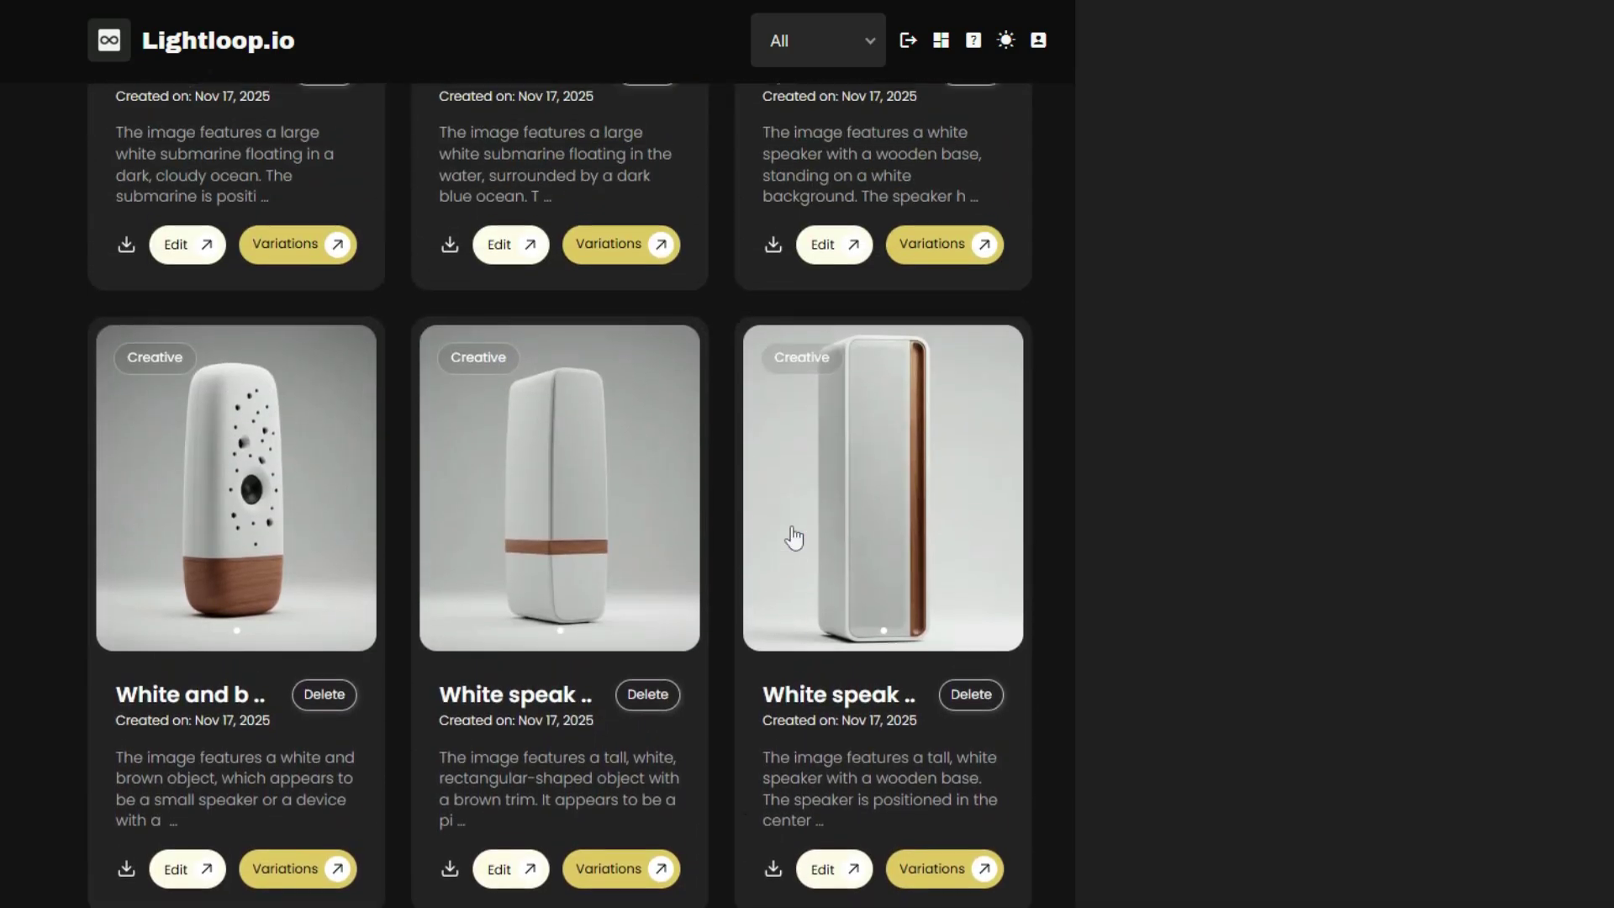
pyautogui.scroll(17, 794, 539)
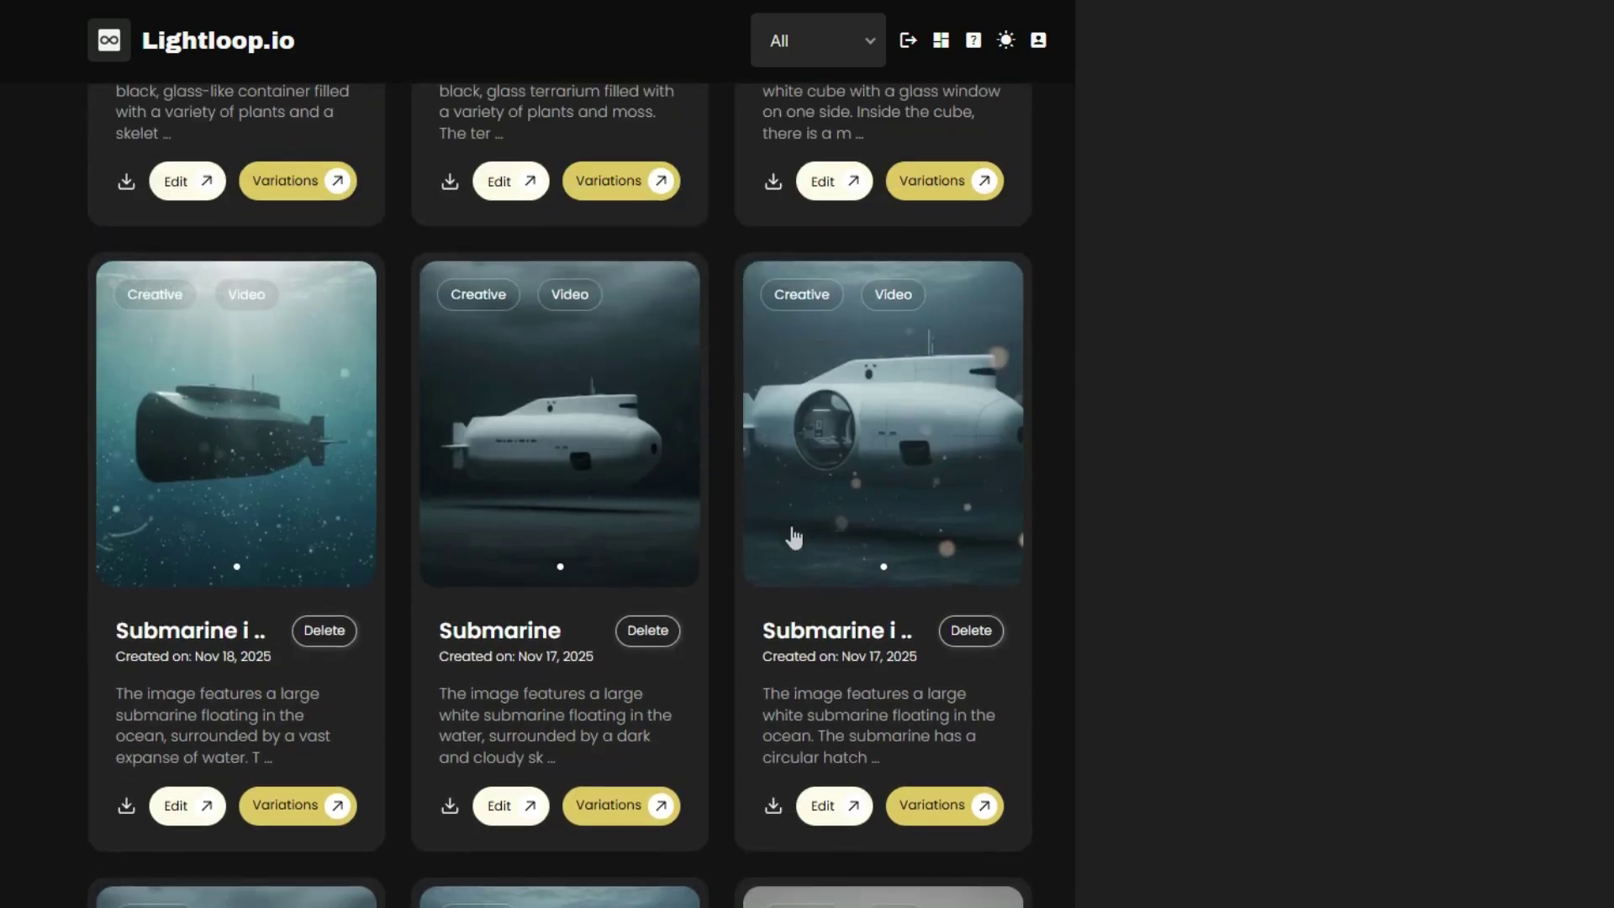
pyautogui.scroll(16, 794, 538)
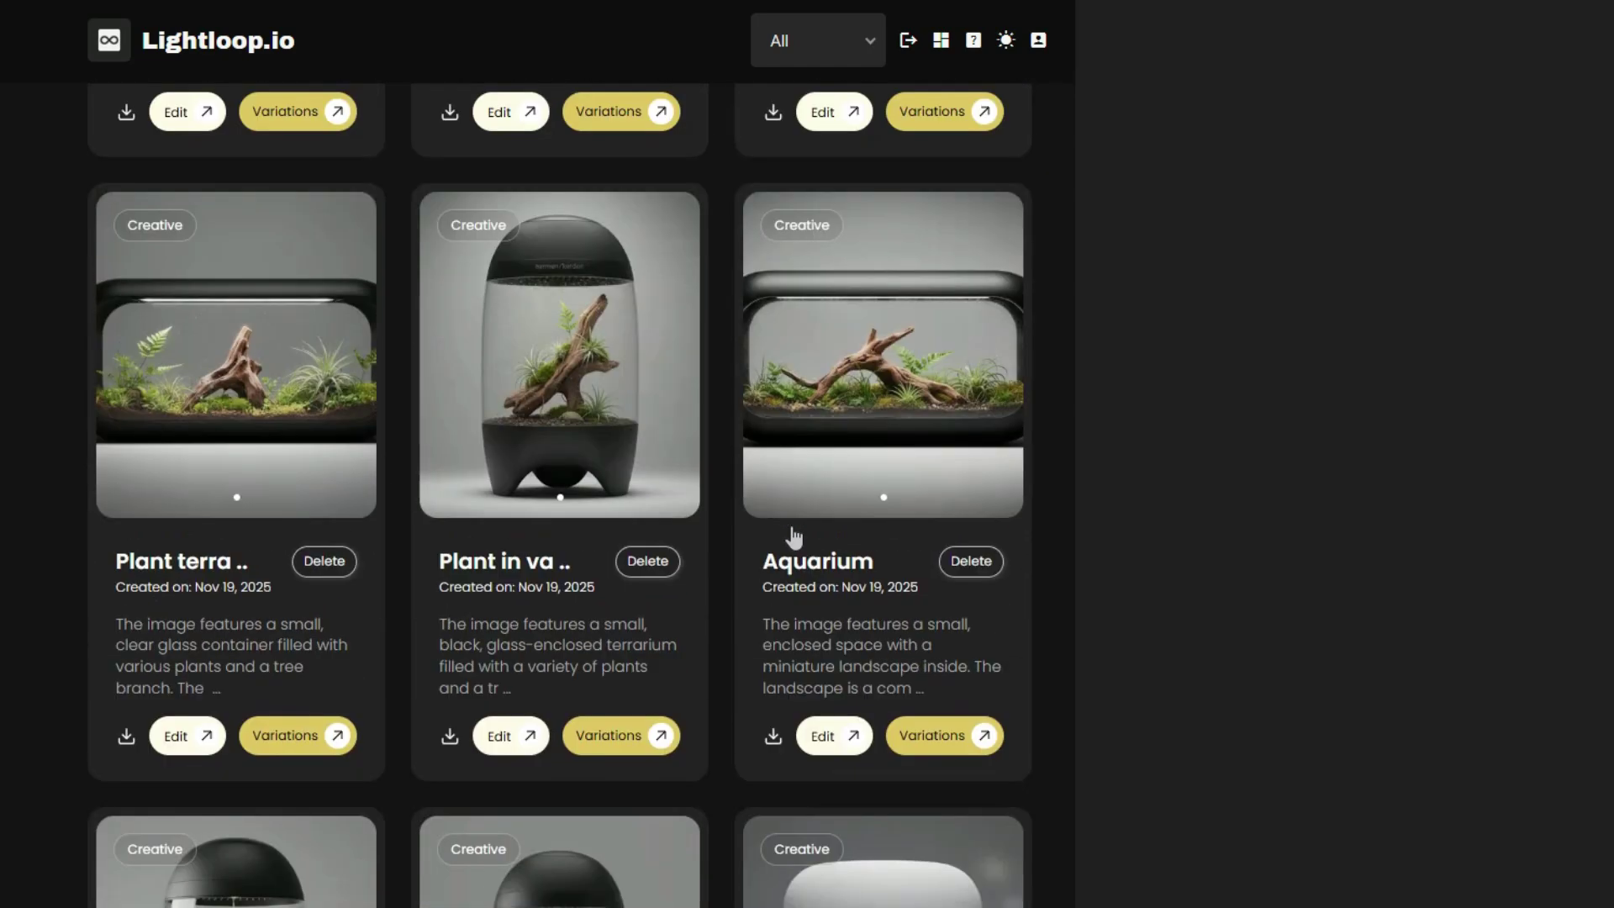
pyautogui.scroll(12, 795, 538)
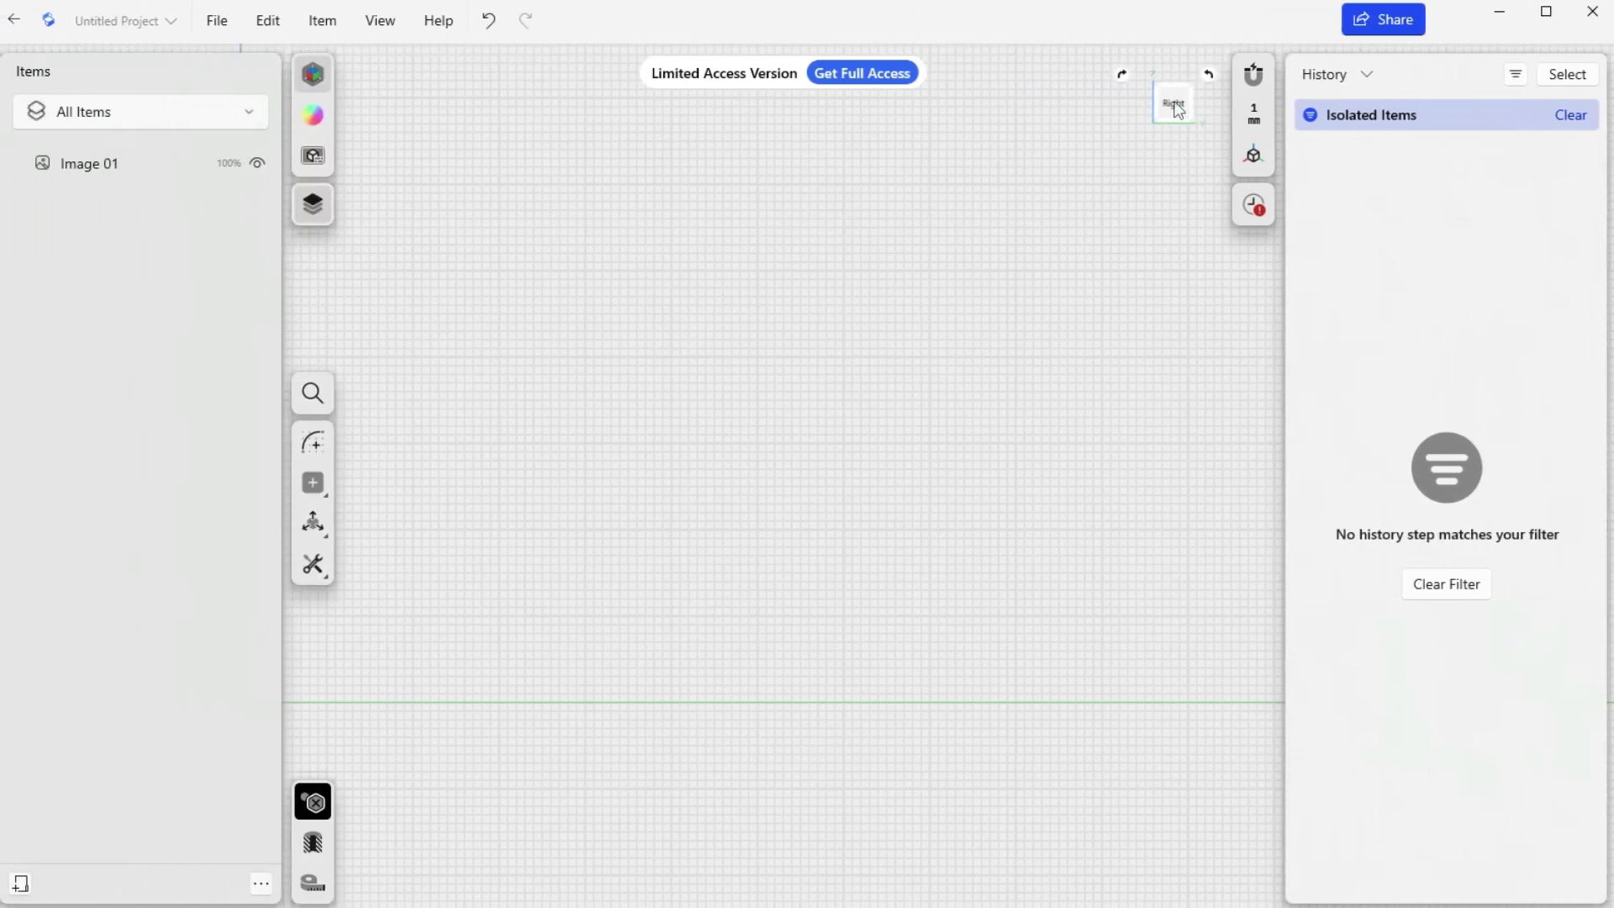
# Step: Import the terrarium line drawing as Image 01 and begin a sketch on it
pyautogui.click(313, 482)
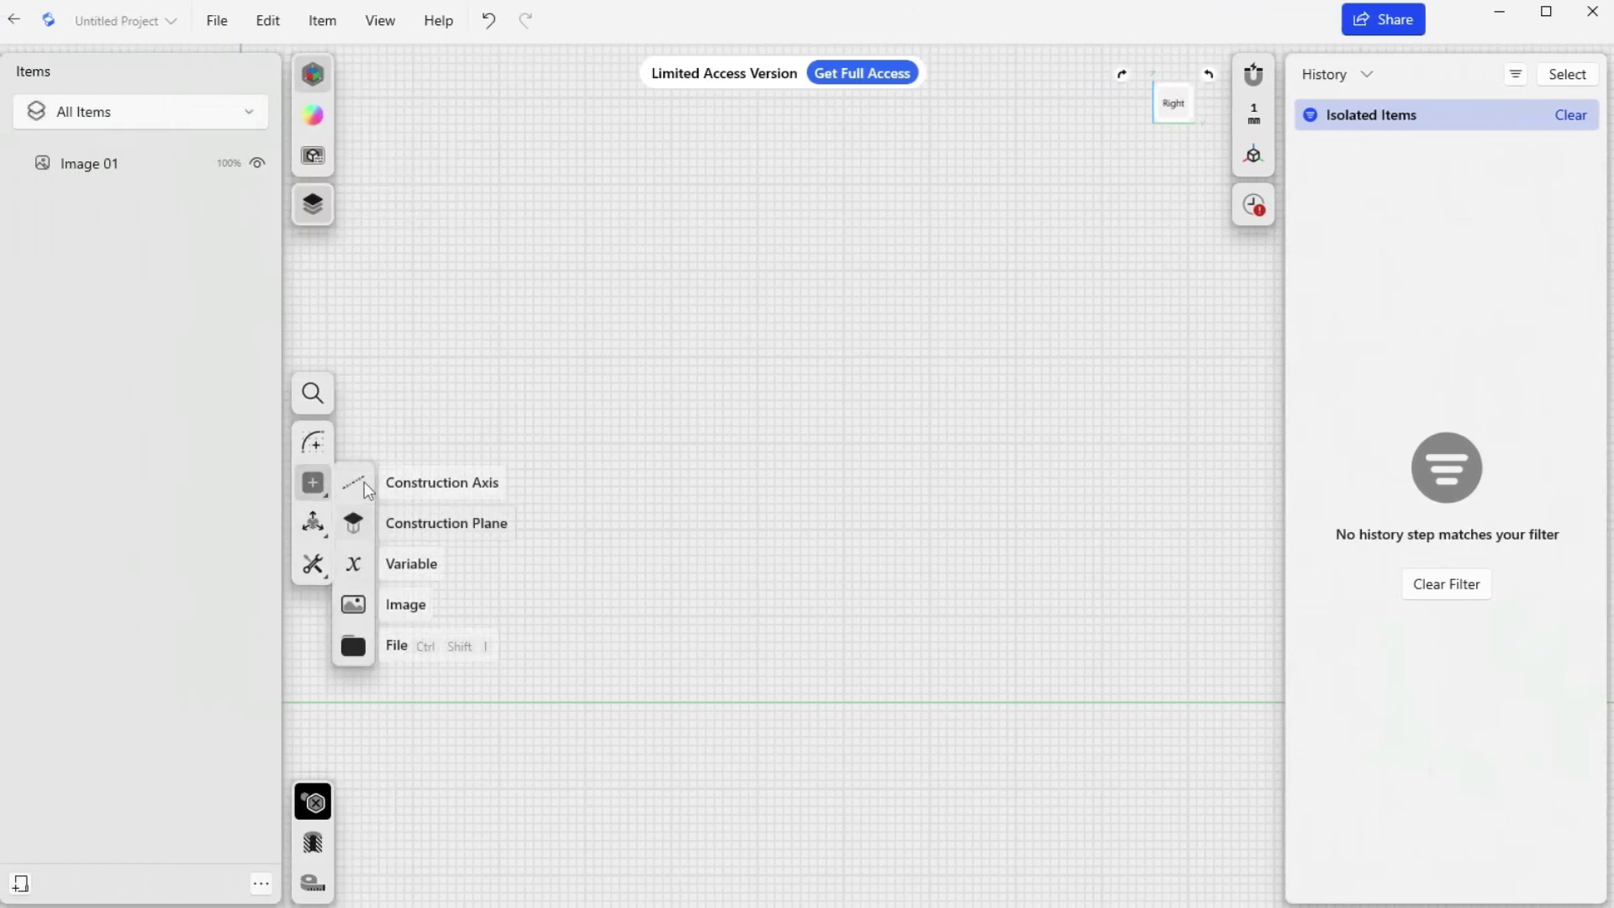
pyautogui.click(404, 605)
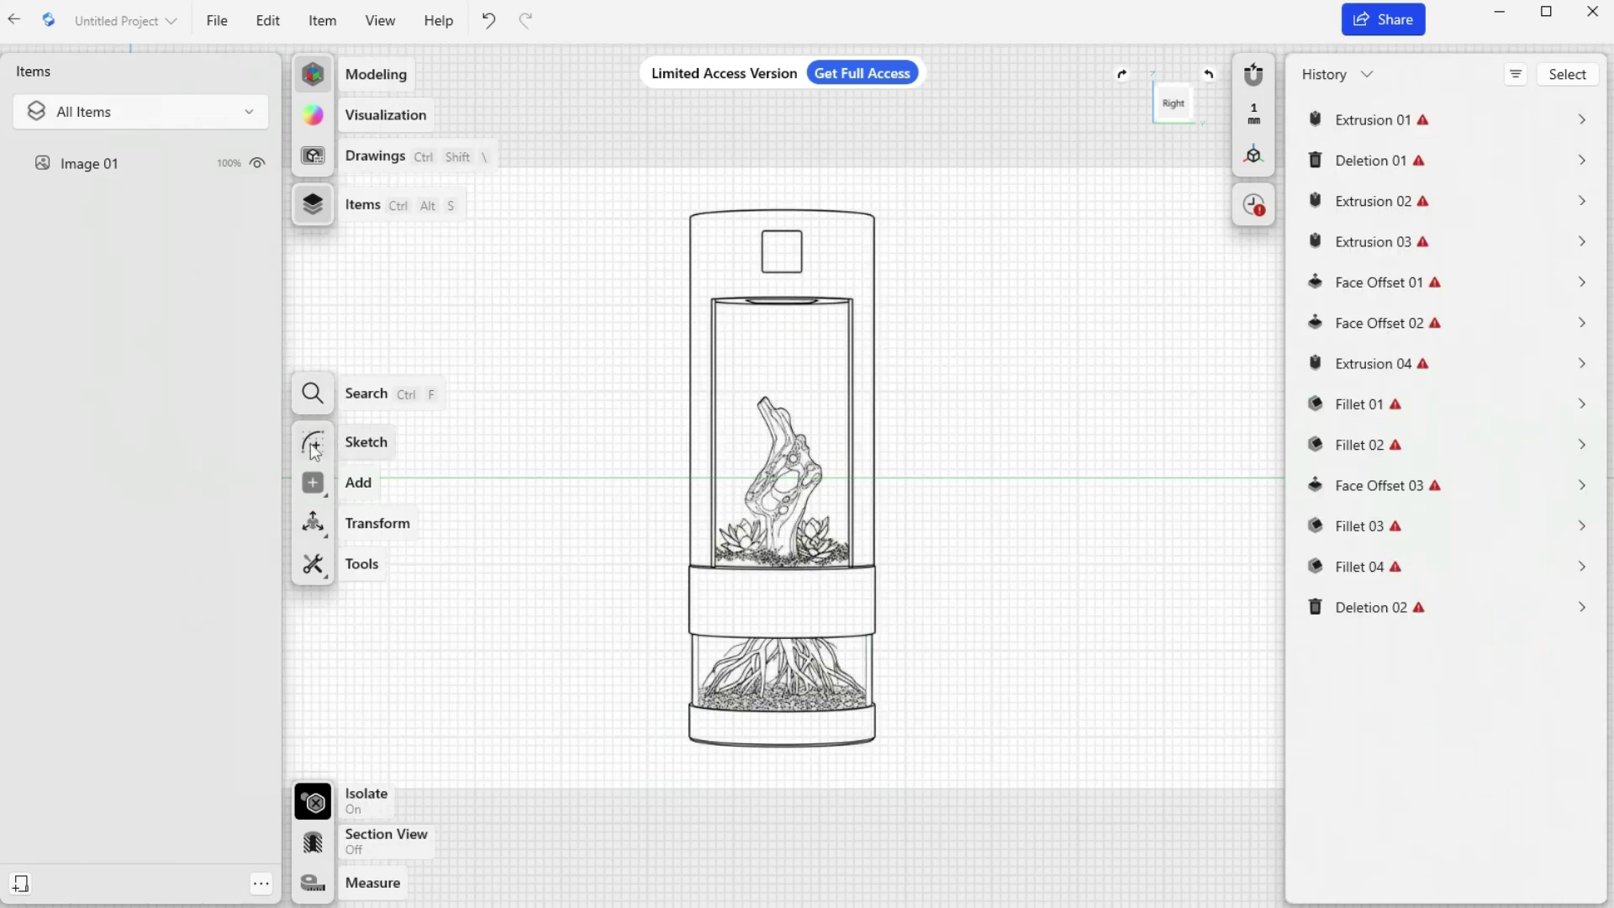
pyautogui.click(310, 442)
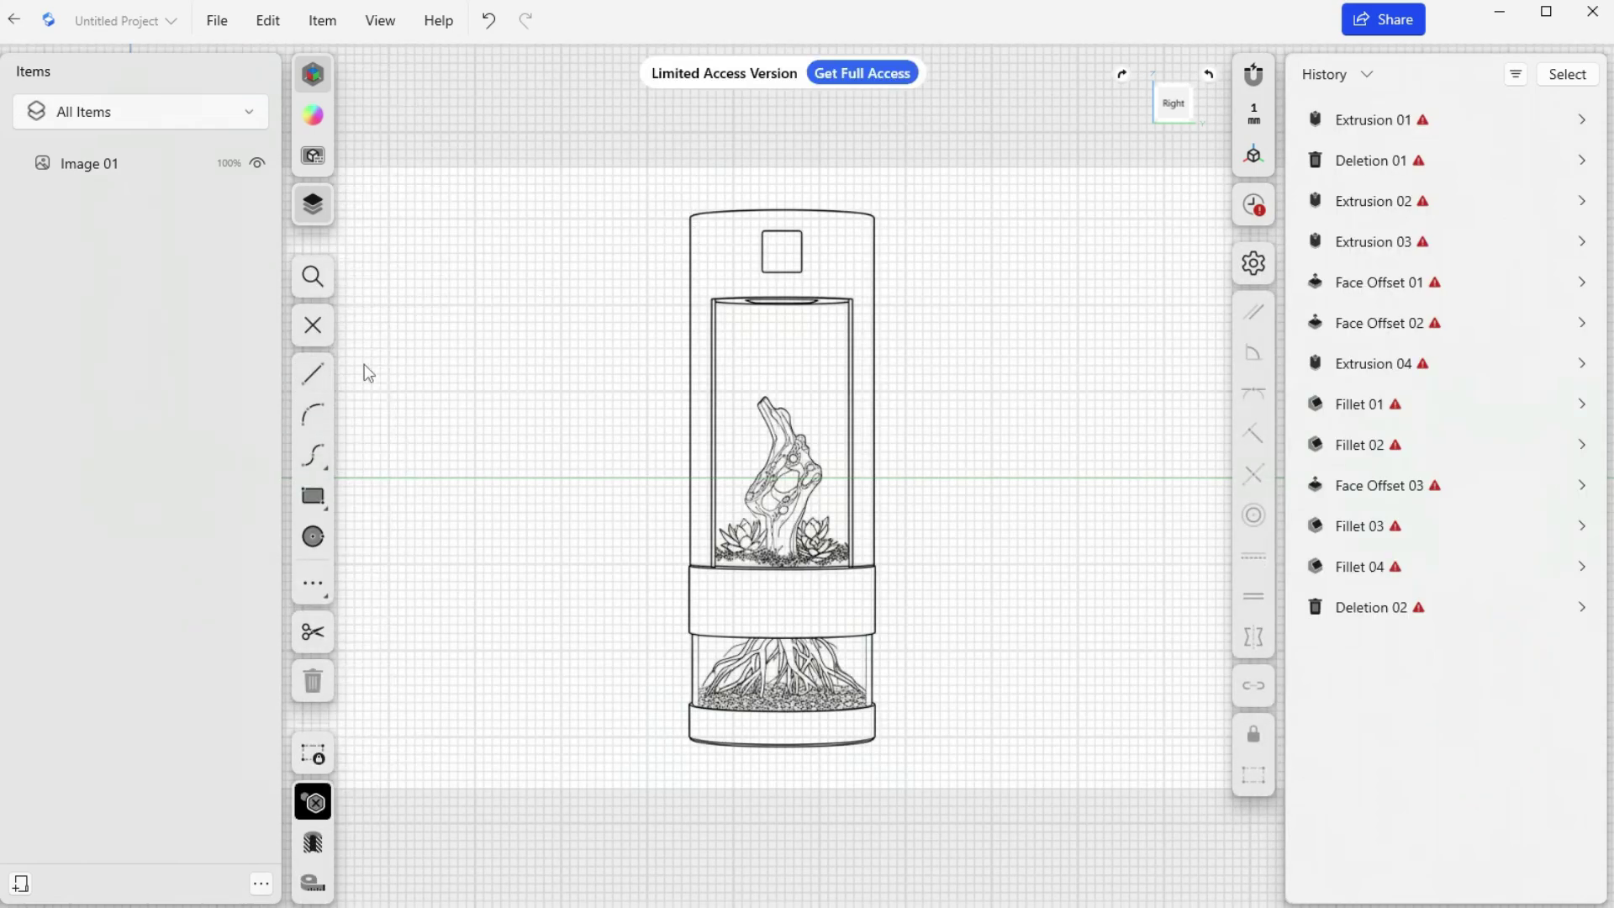
# Step: Trace the cylinder's four outer corners with the Line tool as a closed rectangle
pyautogui.click(309, 376)
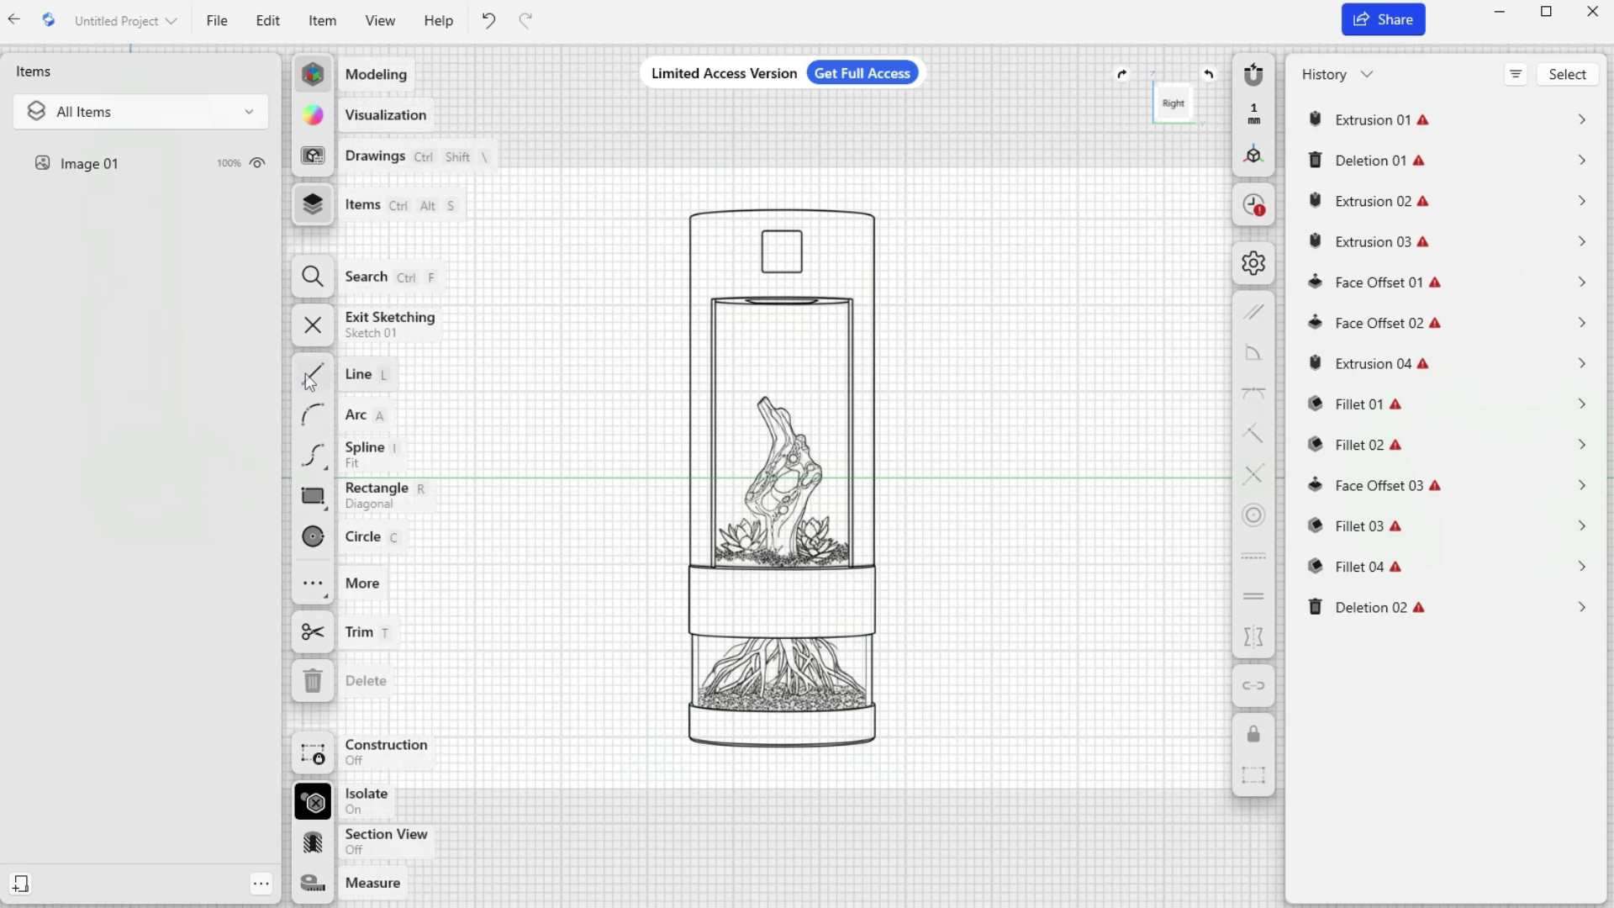
pyautogui.click(690, 219)
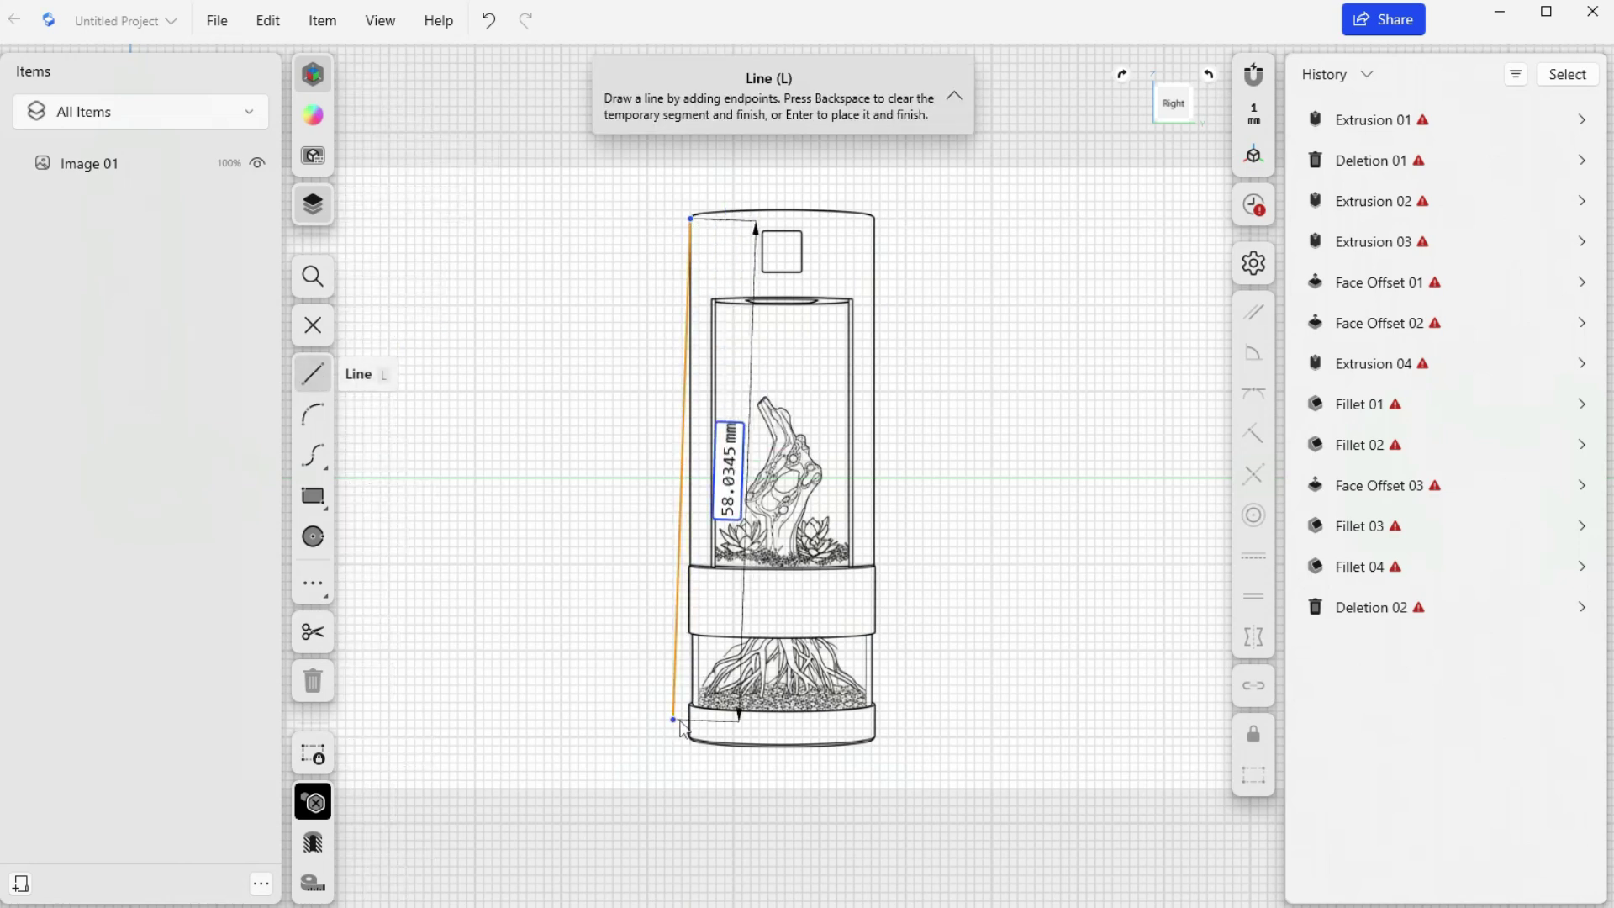
pyautogui.click(692, 745)
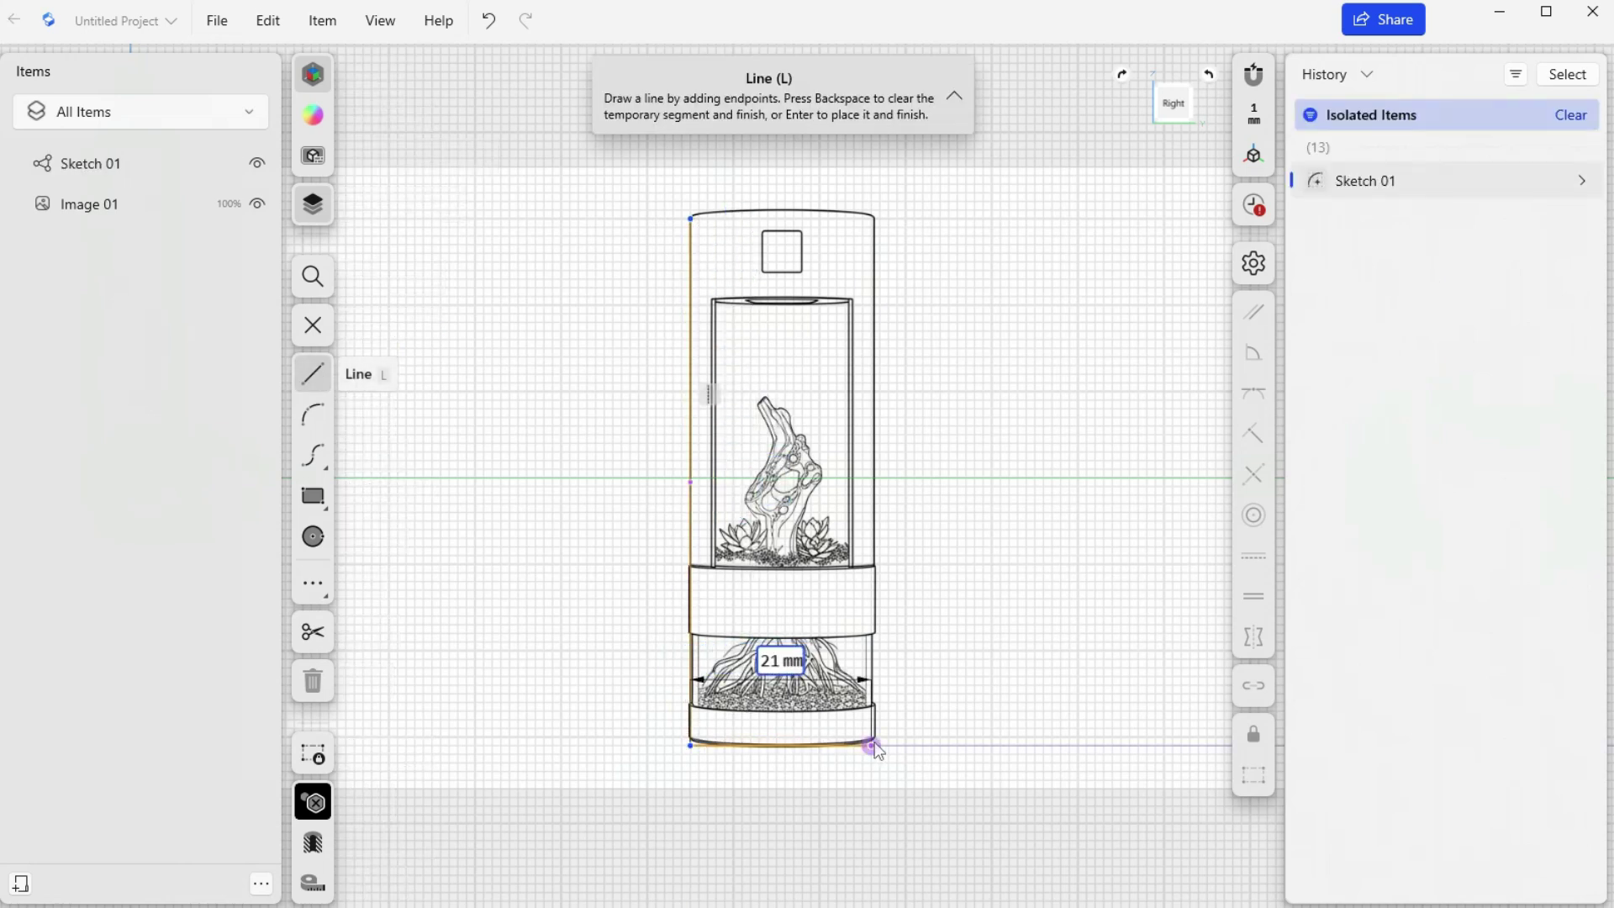
pyautogui.click(873, 743)
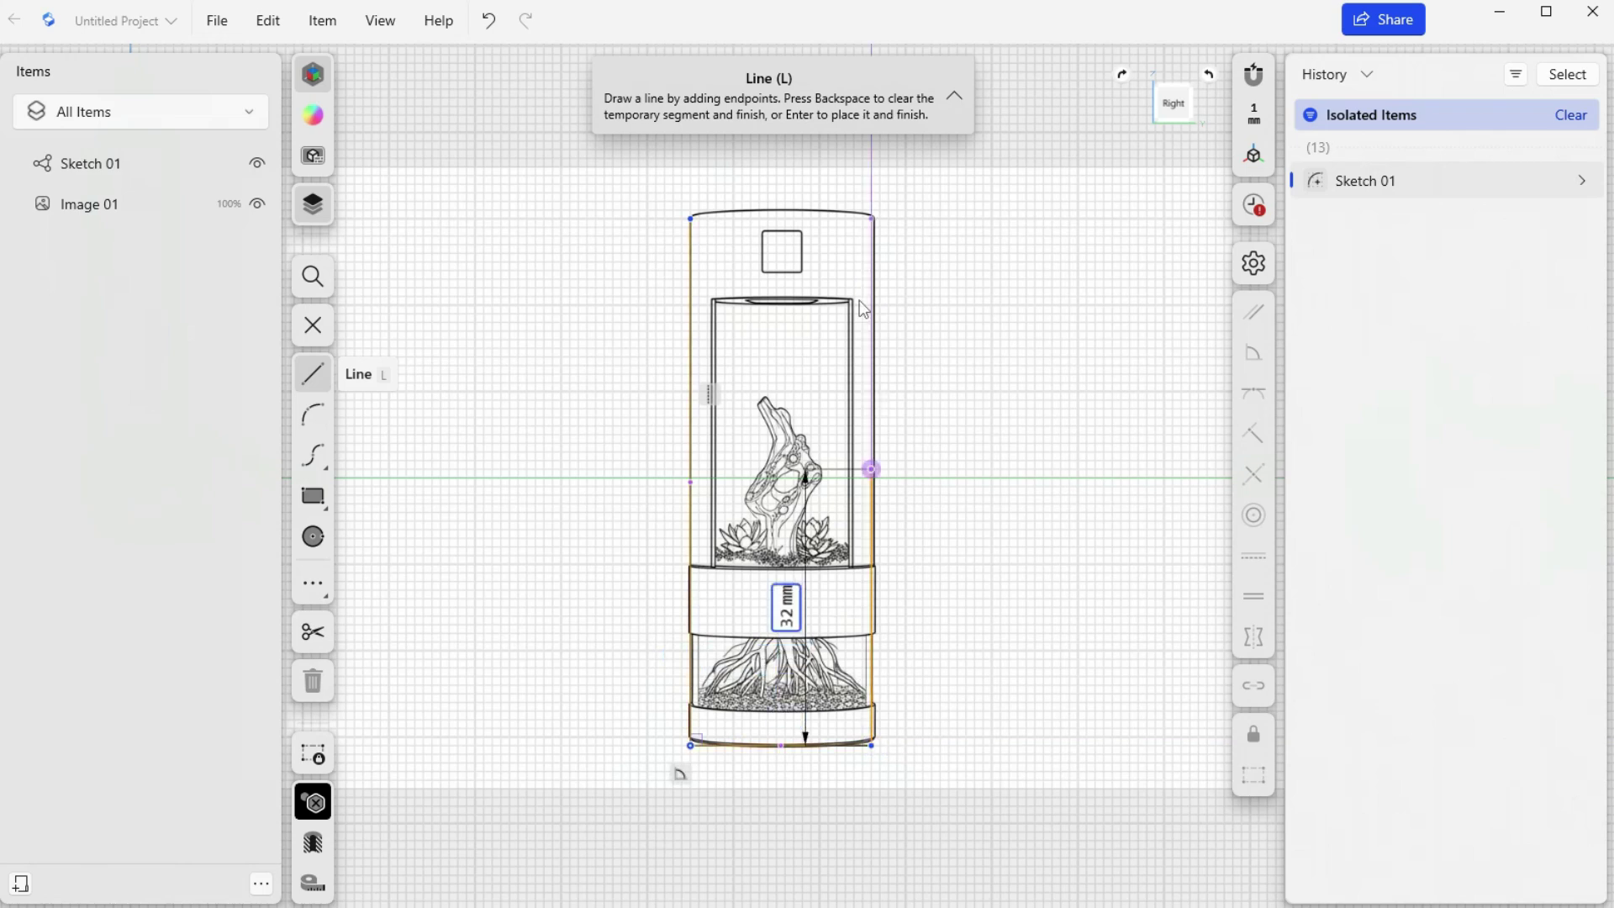
pyautogui.click(872, 219)
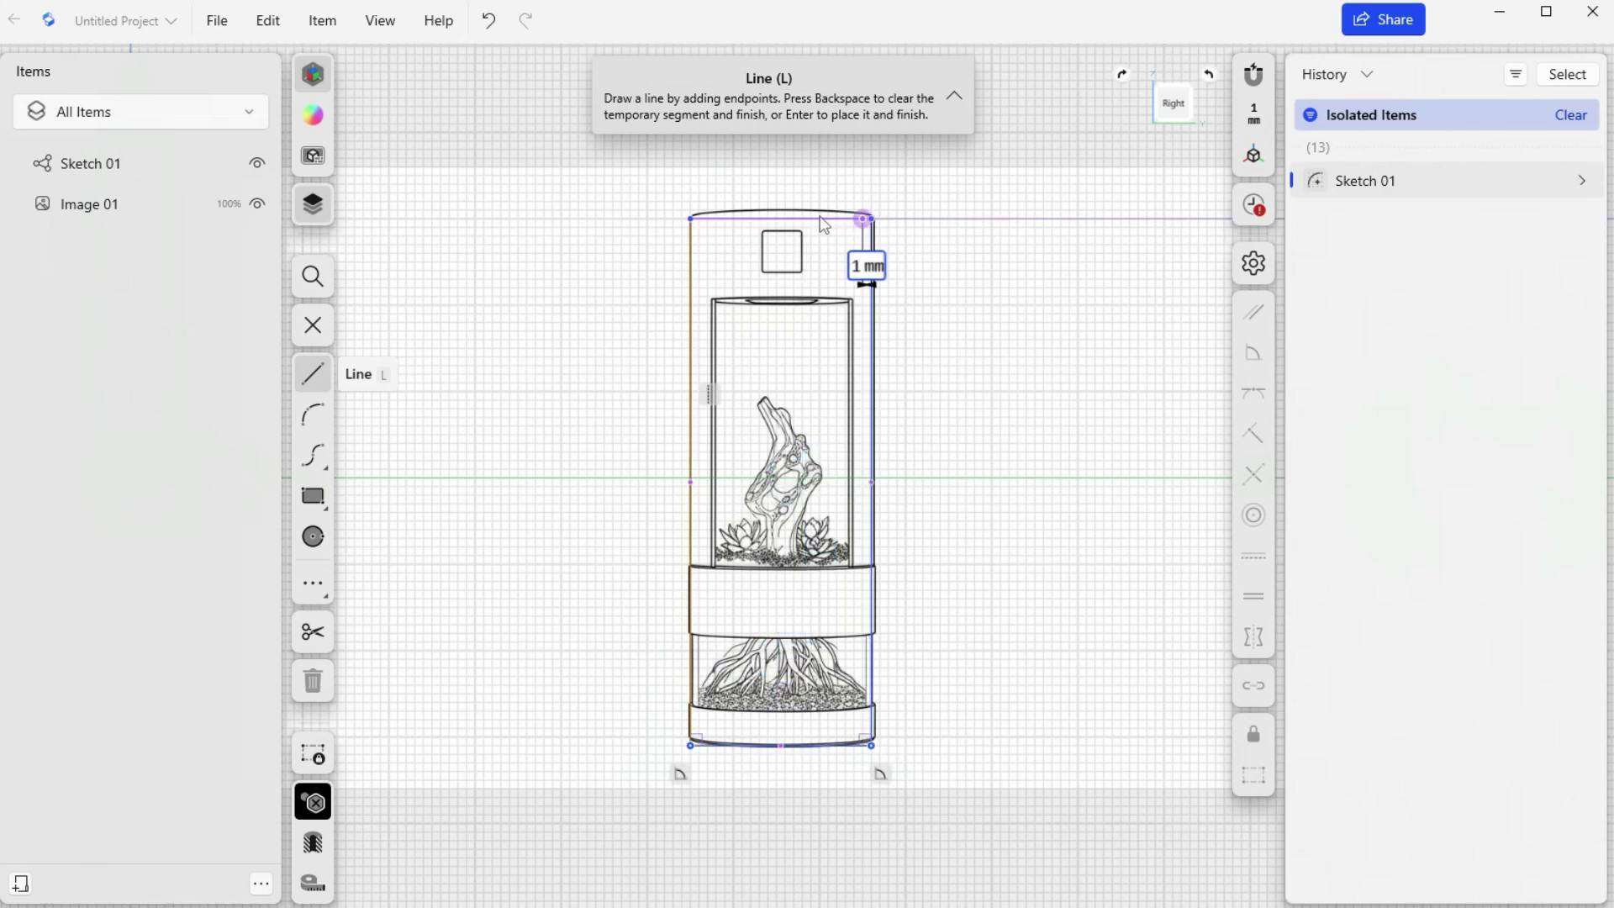
pyautogui.click(691, 221)
# Step: Toggle Image 01's visibility off and on twice to compare the sketch against the drawing
pyautogui.rightClick(691, 221)
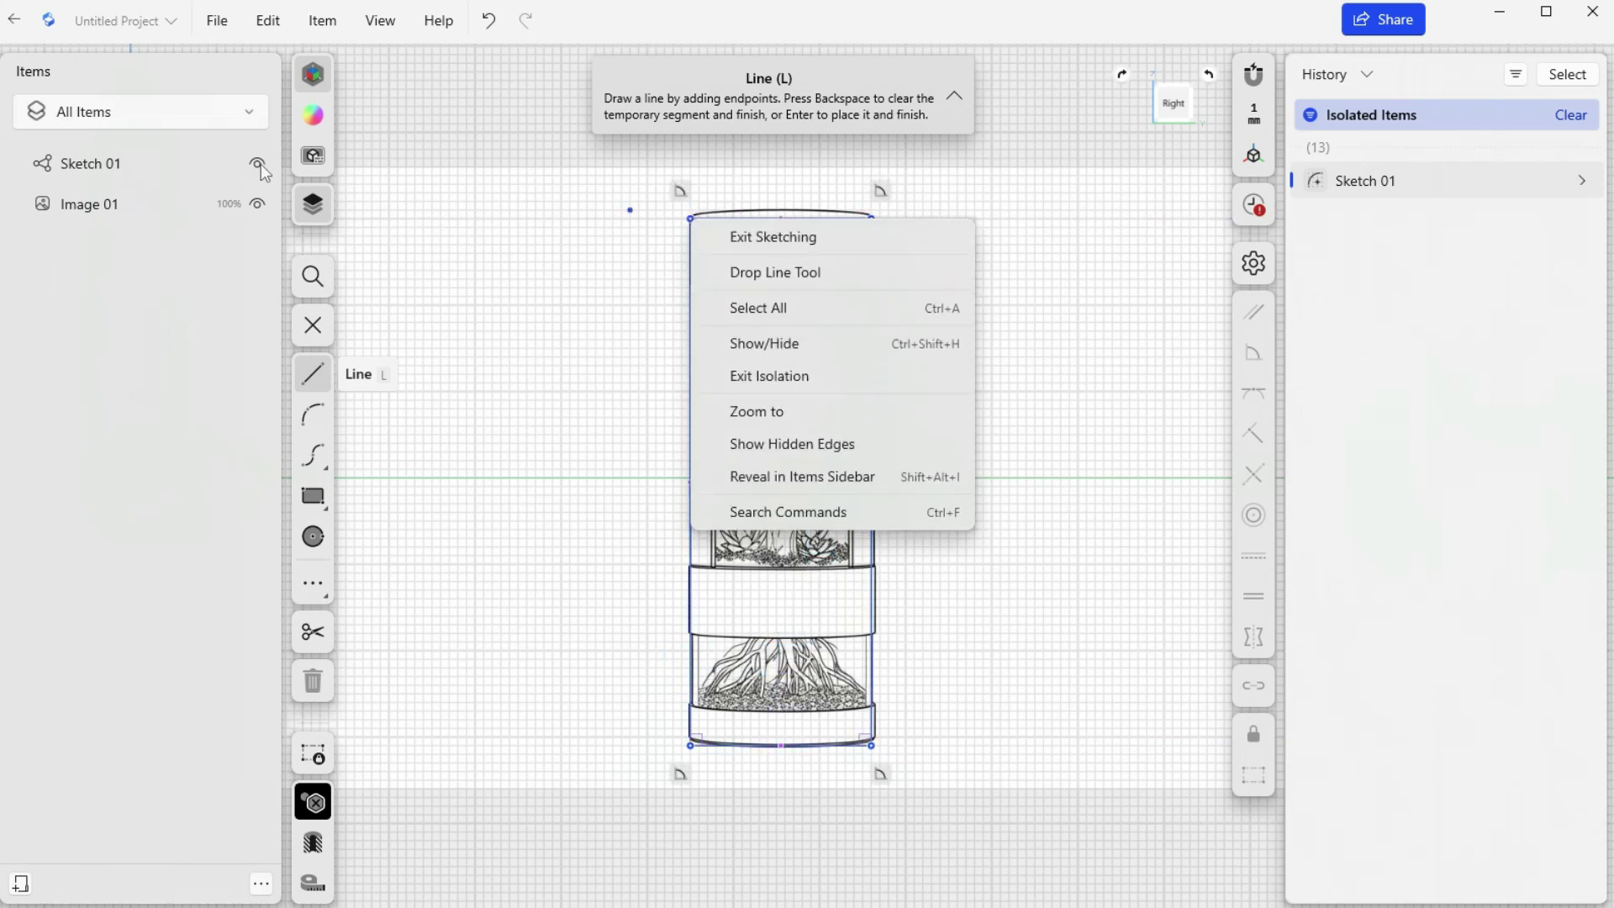
pyautogui.click(257, 204)
pyautogui.click(257, 204)
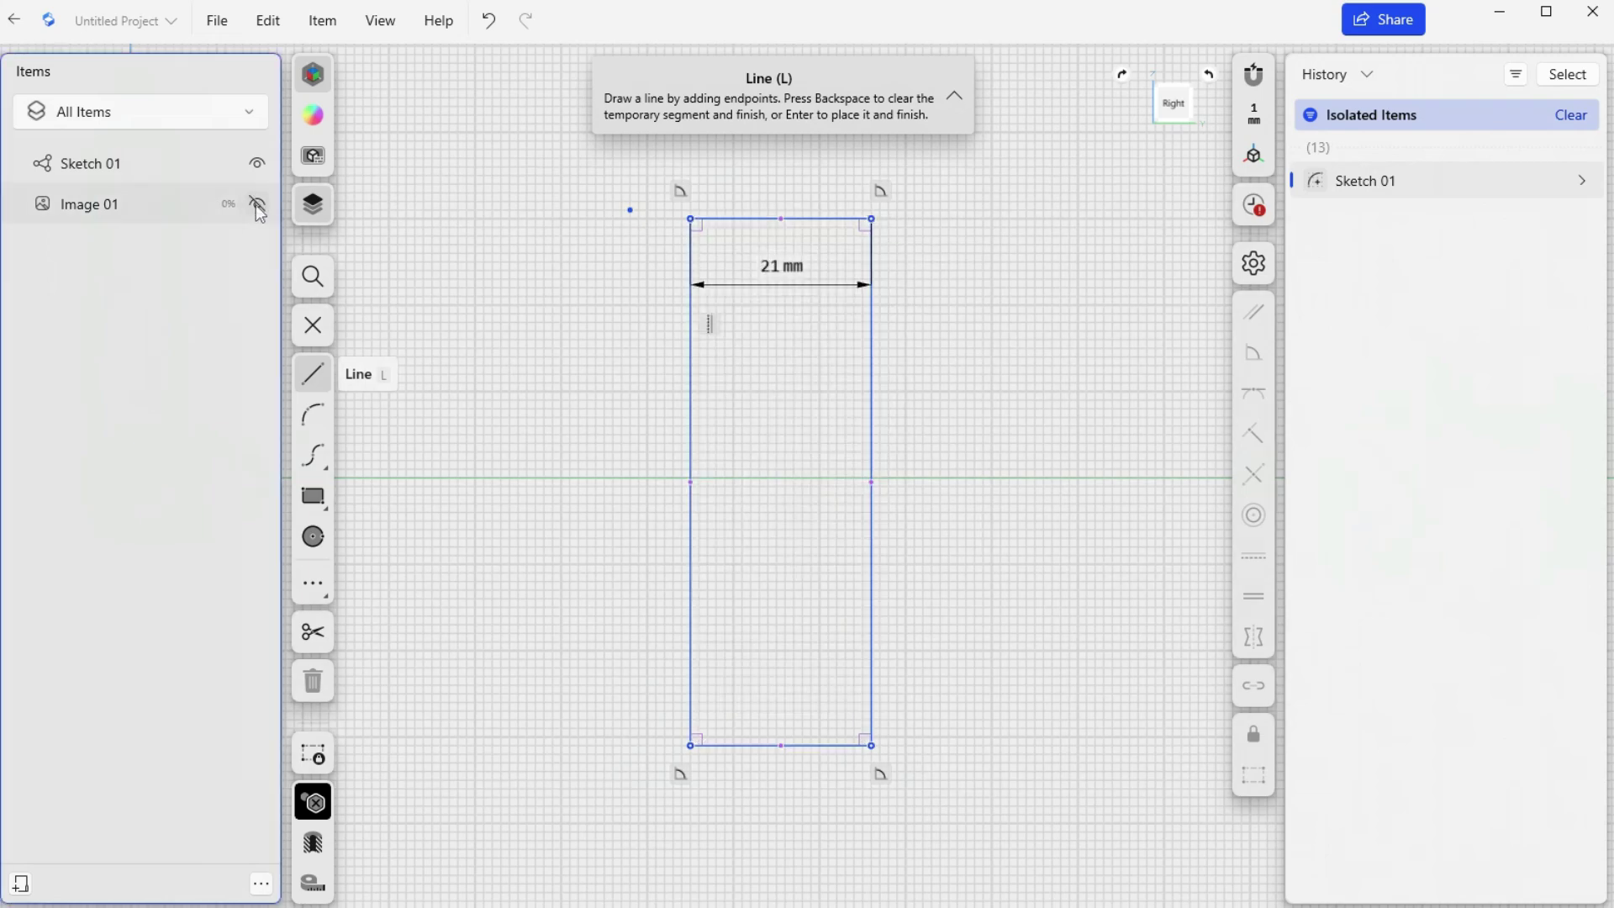
pyautogui.click(257, 204)
pyautogui.click(257, 205)
pyautogui.click(258, 205)
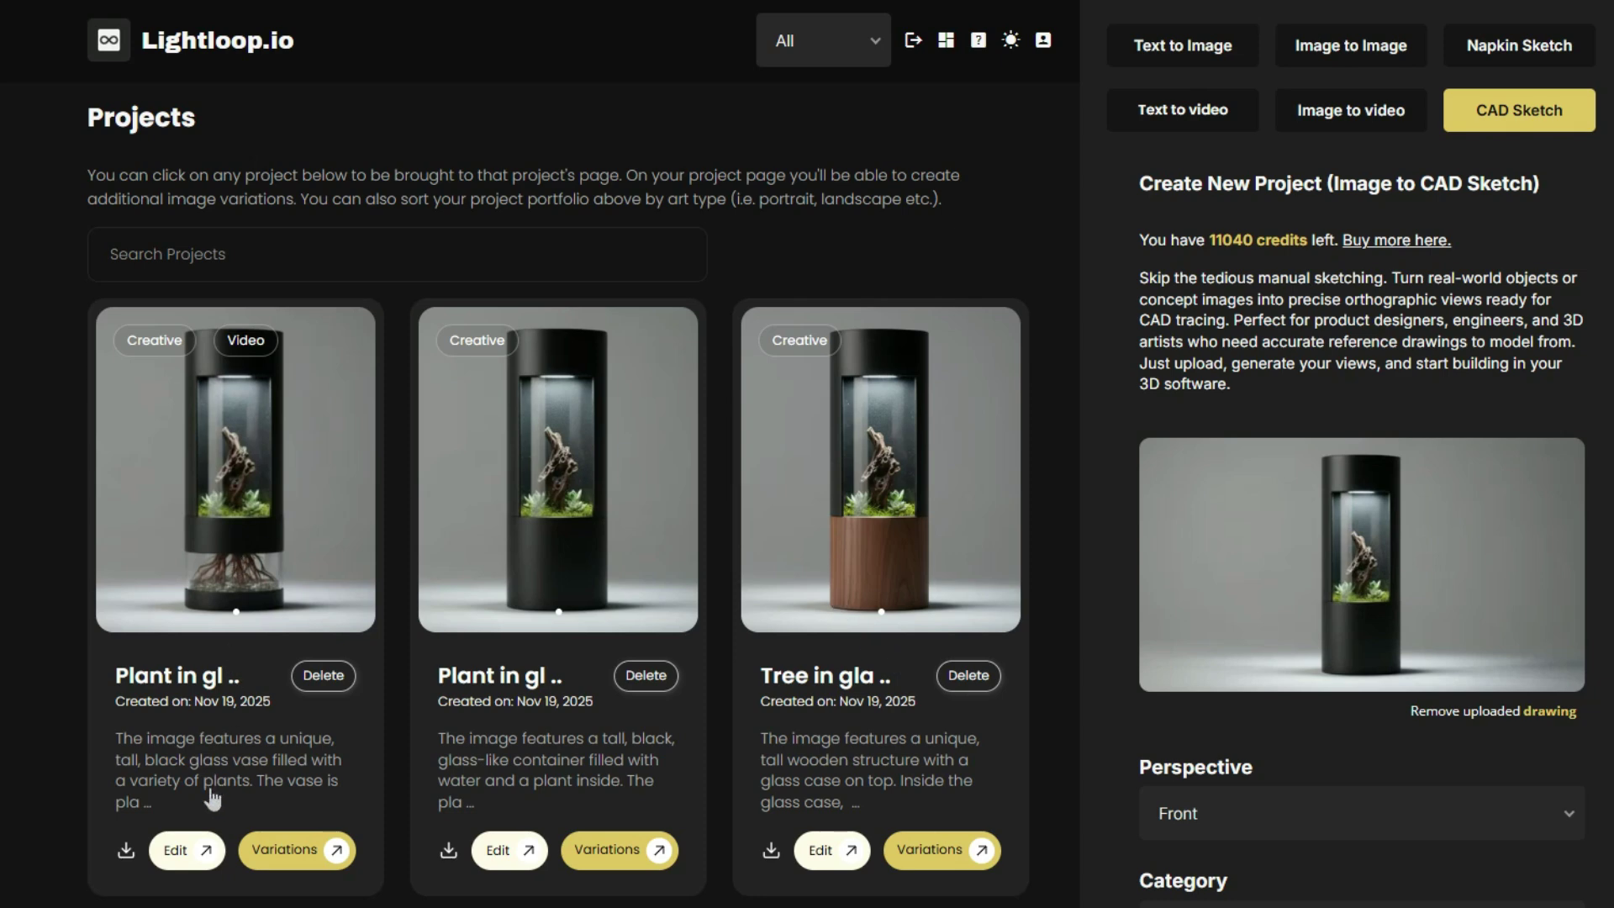
# Step: Play the video in the Plant in glass project's details
pyautogui.click(178, 853)
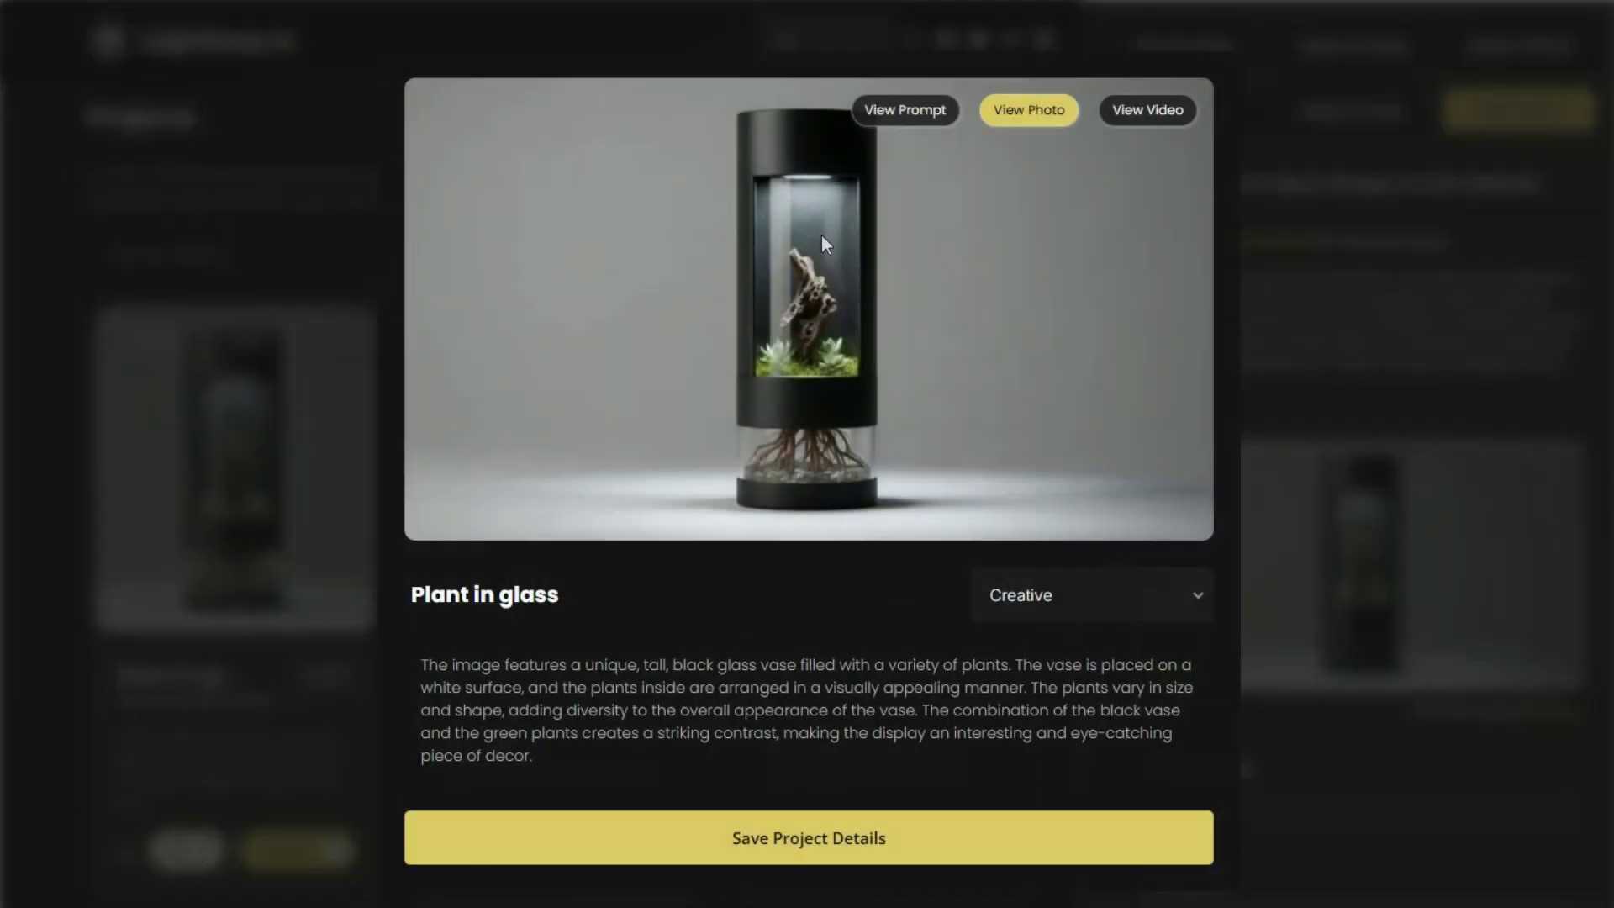
pyautogui.click(1143, 116)
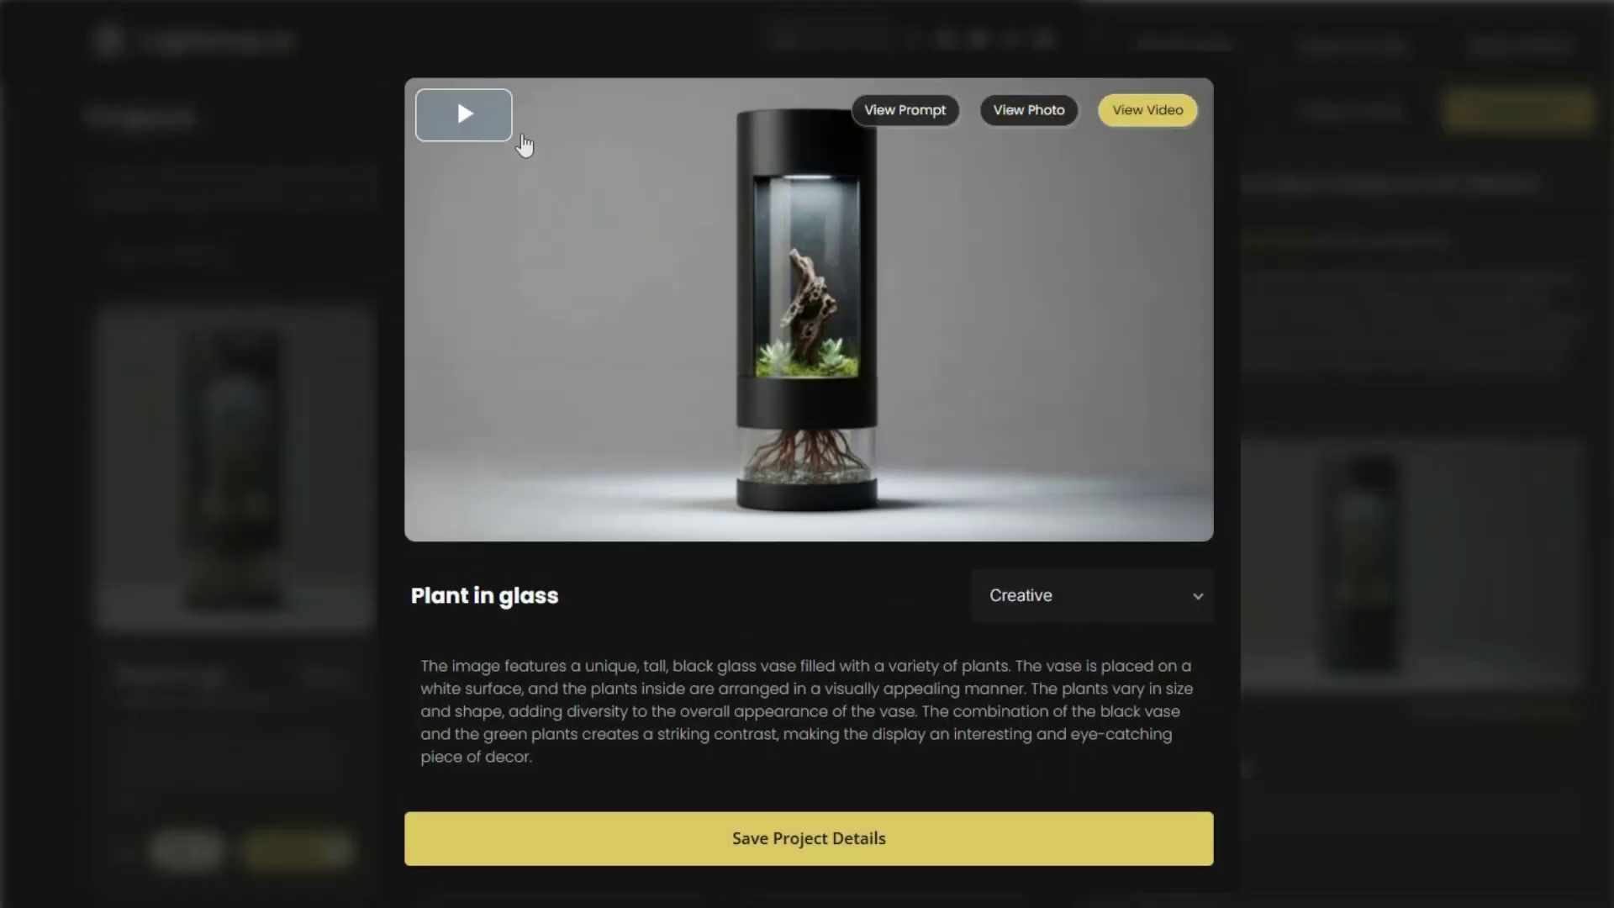
pyautogui.click(465, 125)
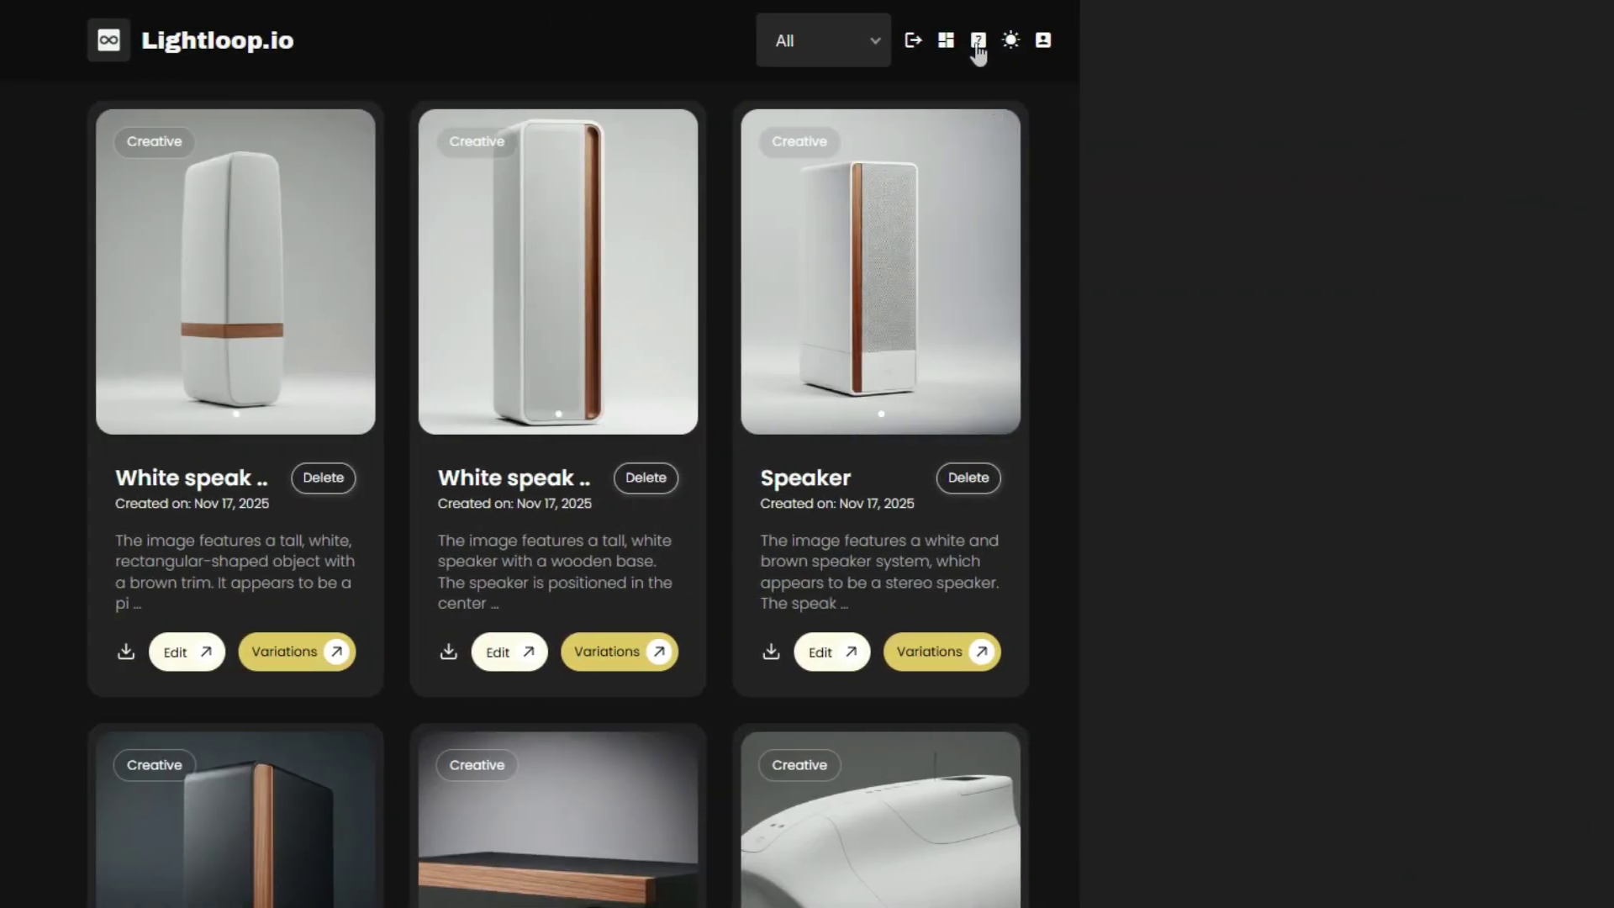
# Step: Open the Getting Started Tutorials from the help icon
pyautogui.click(976, 44)
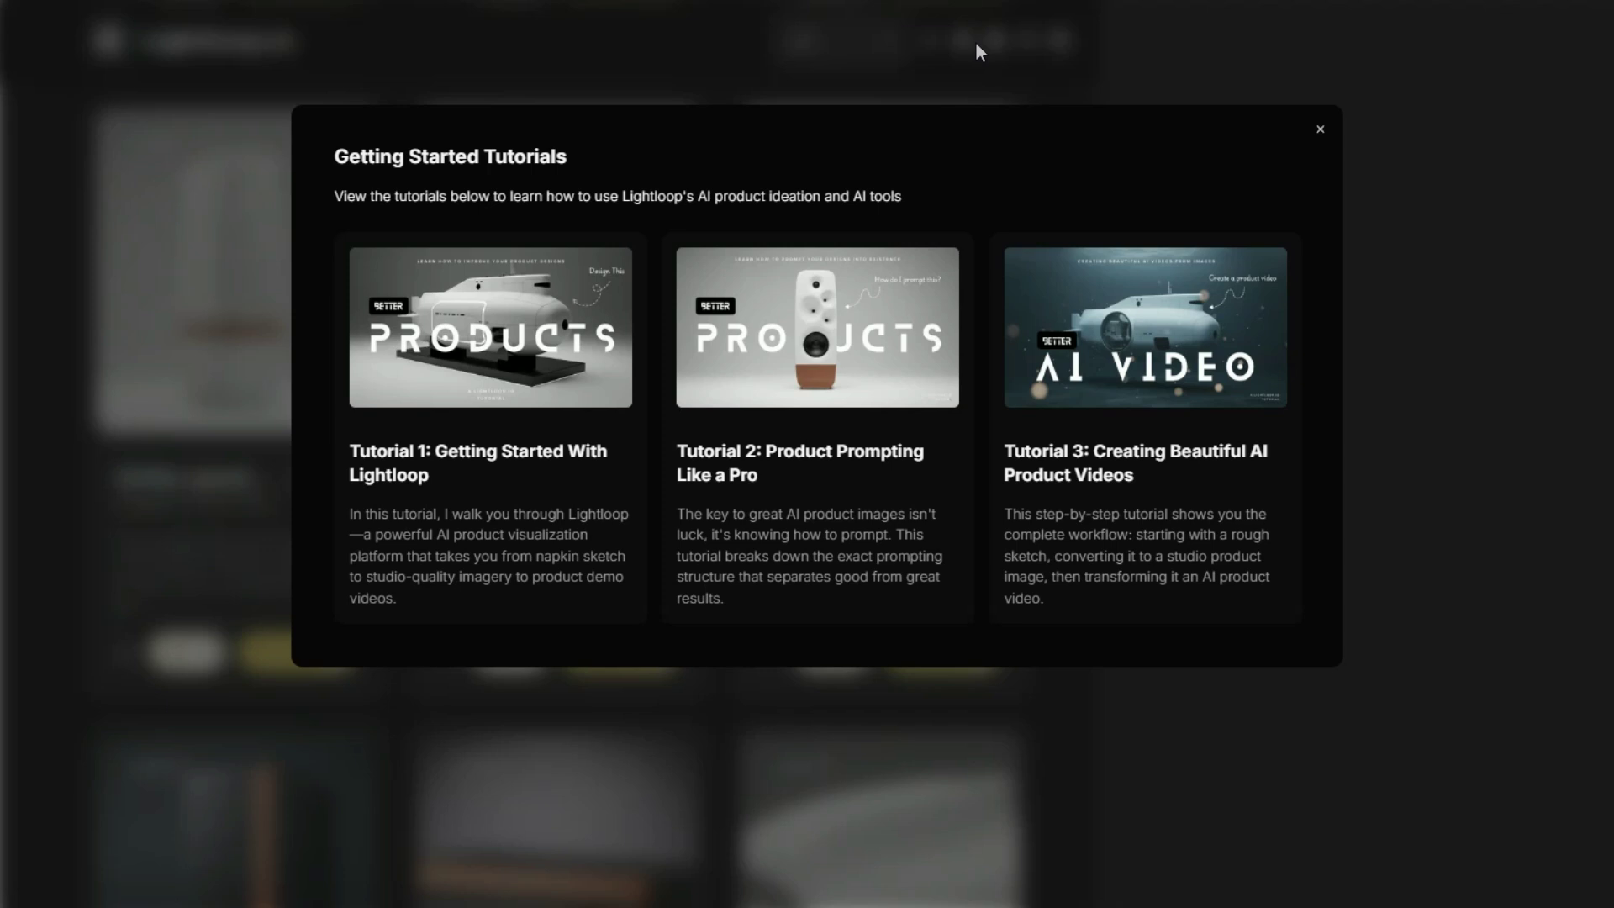